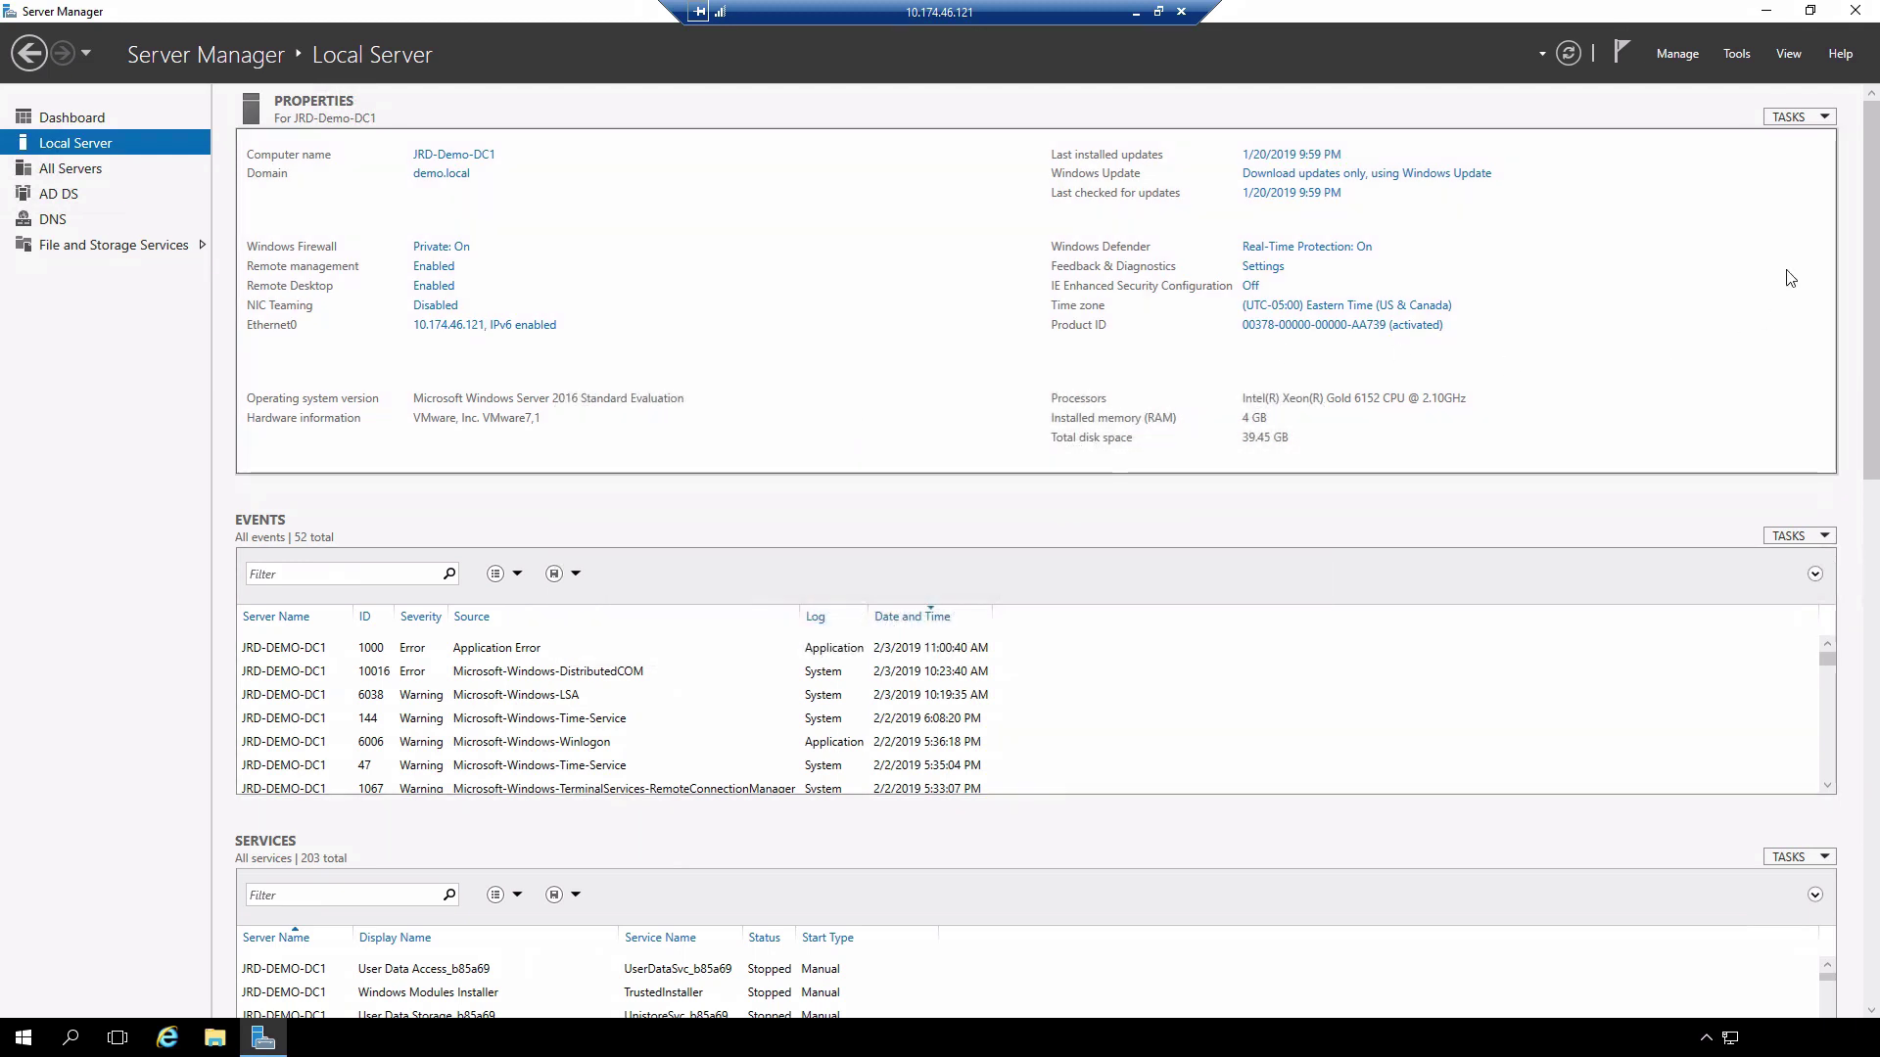
# Step: Open the Tools menu in Server Manager
pyautogui.click(1739, 56)
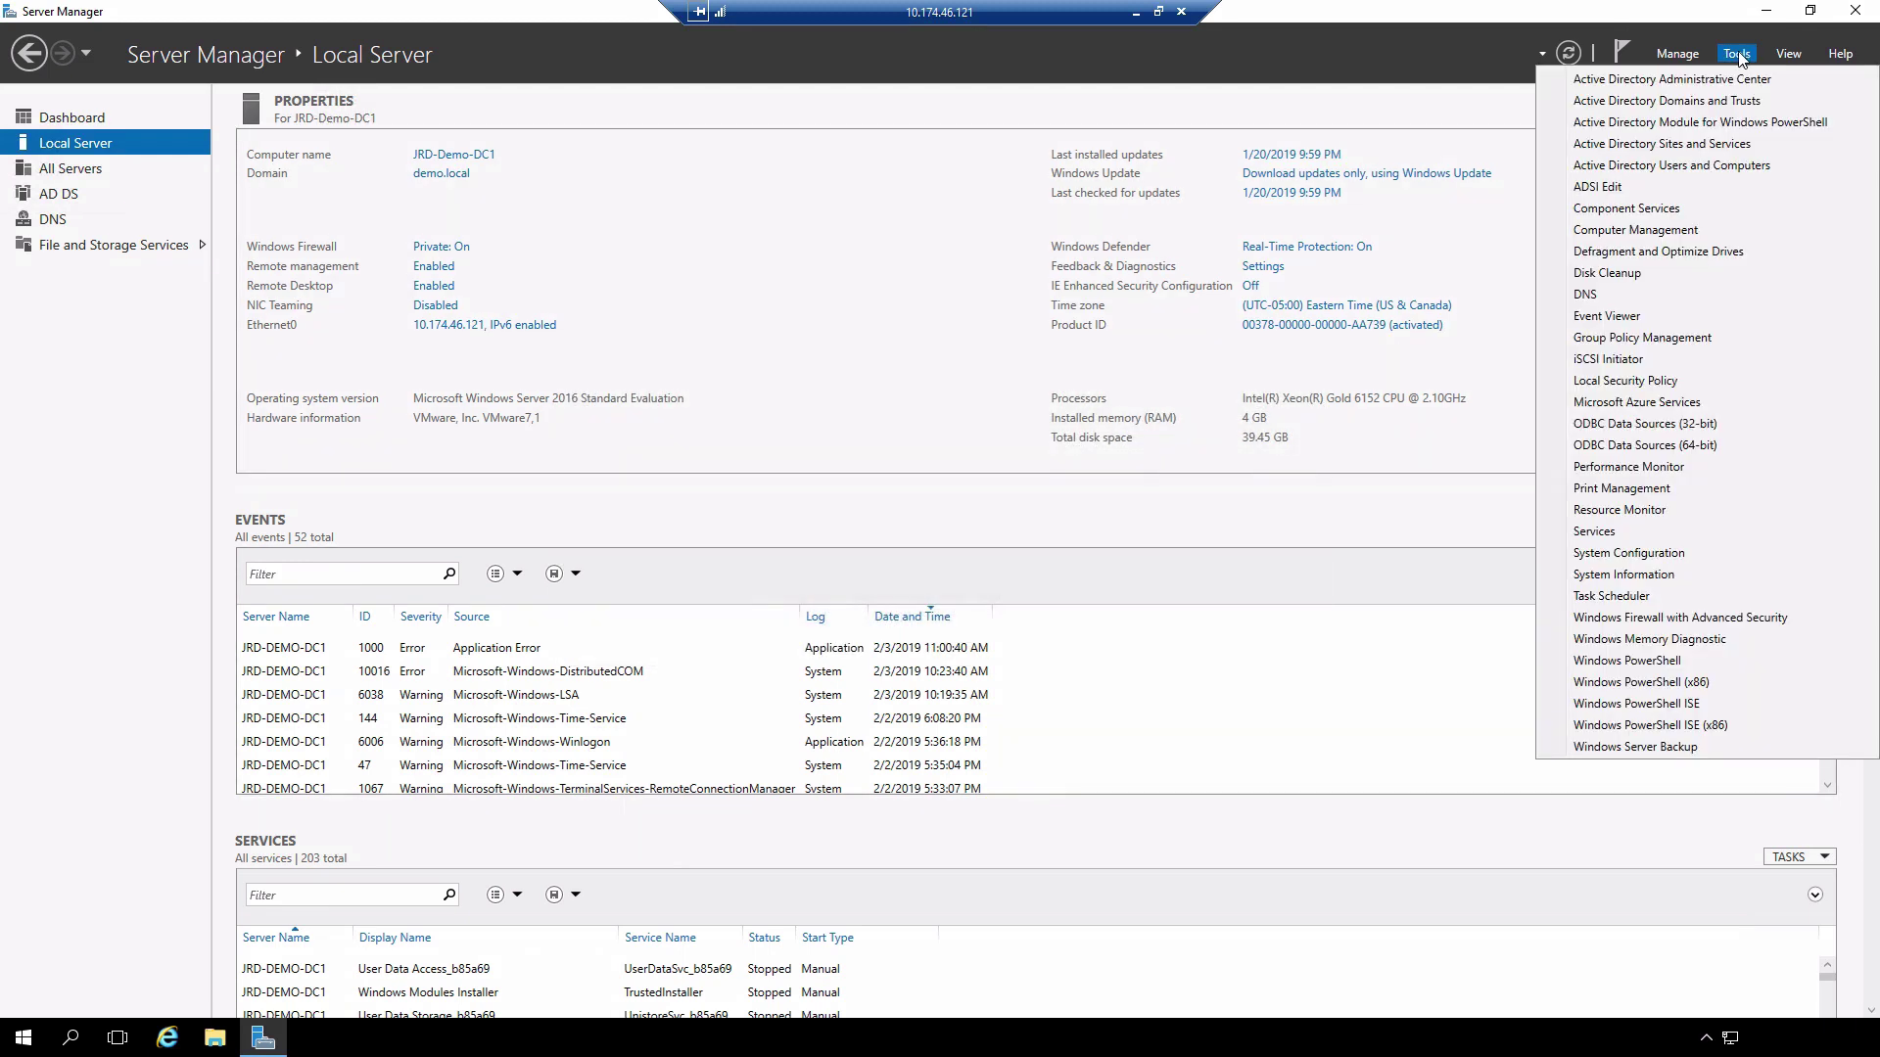
# Step: Launch Group Policy Management, expand Forest: demo.local > Domains > demo.local, and widen the tree pane
pyautogui.click(1642, 338)
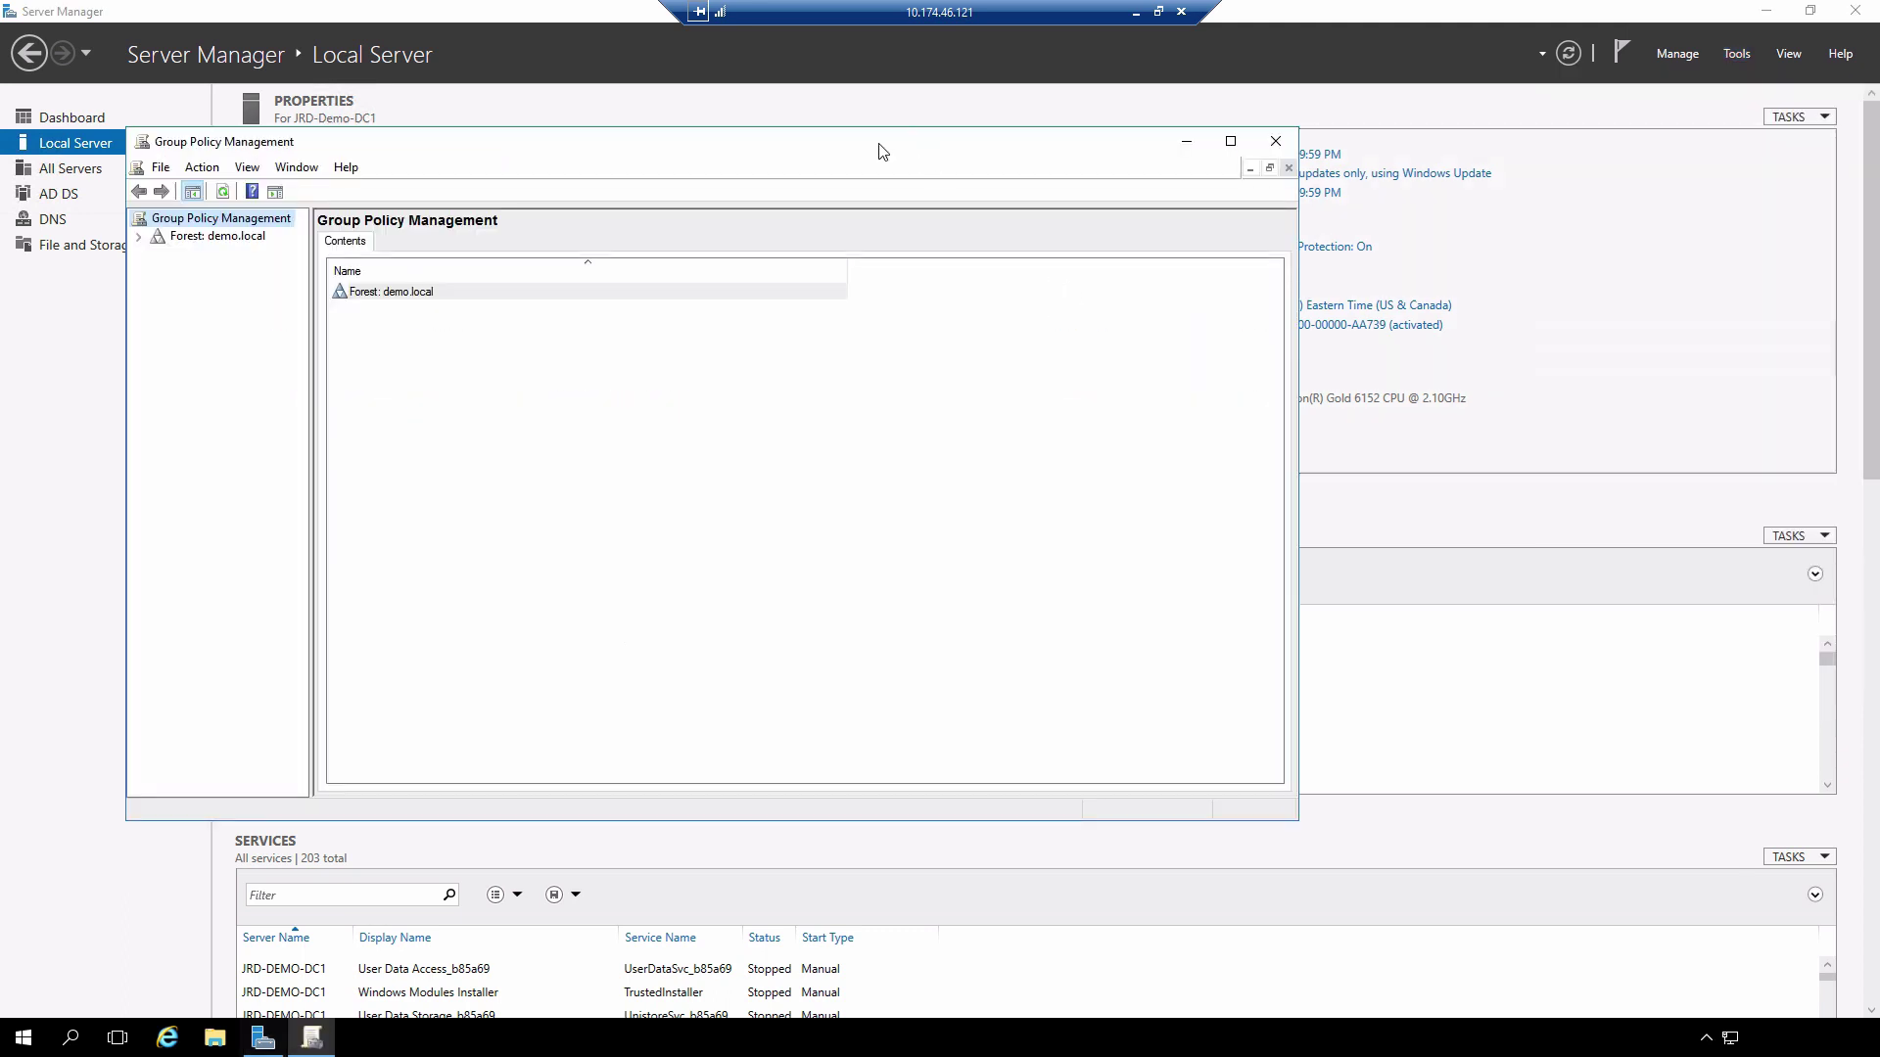
pyautogui.moveTo(882, 152); pyautogui.dragTo(1030, 174)
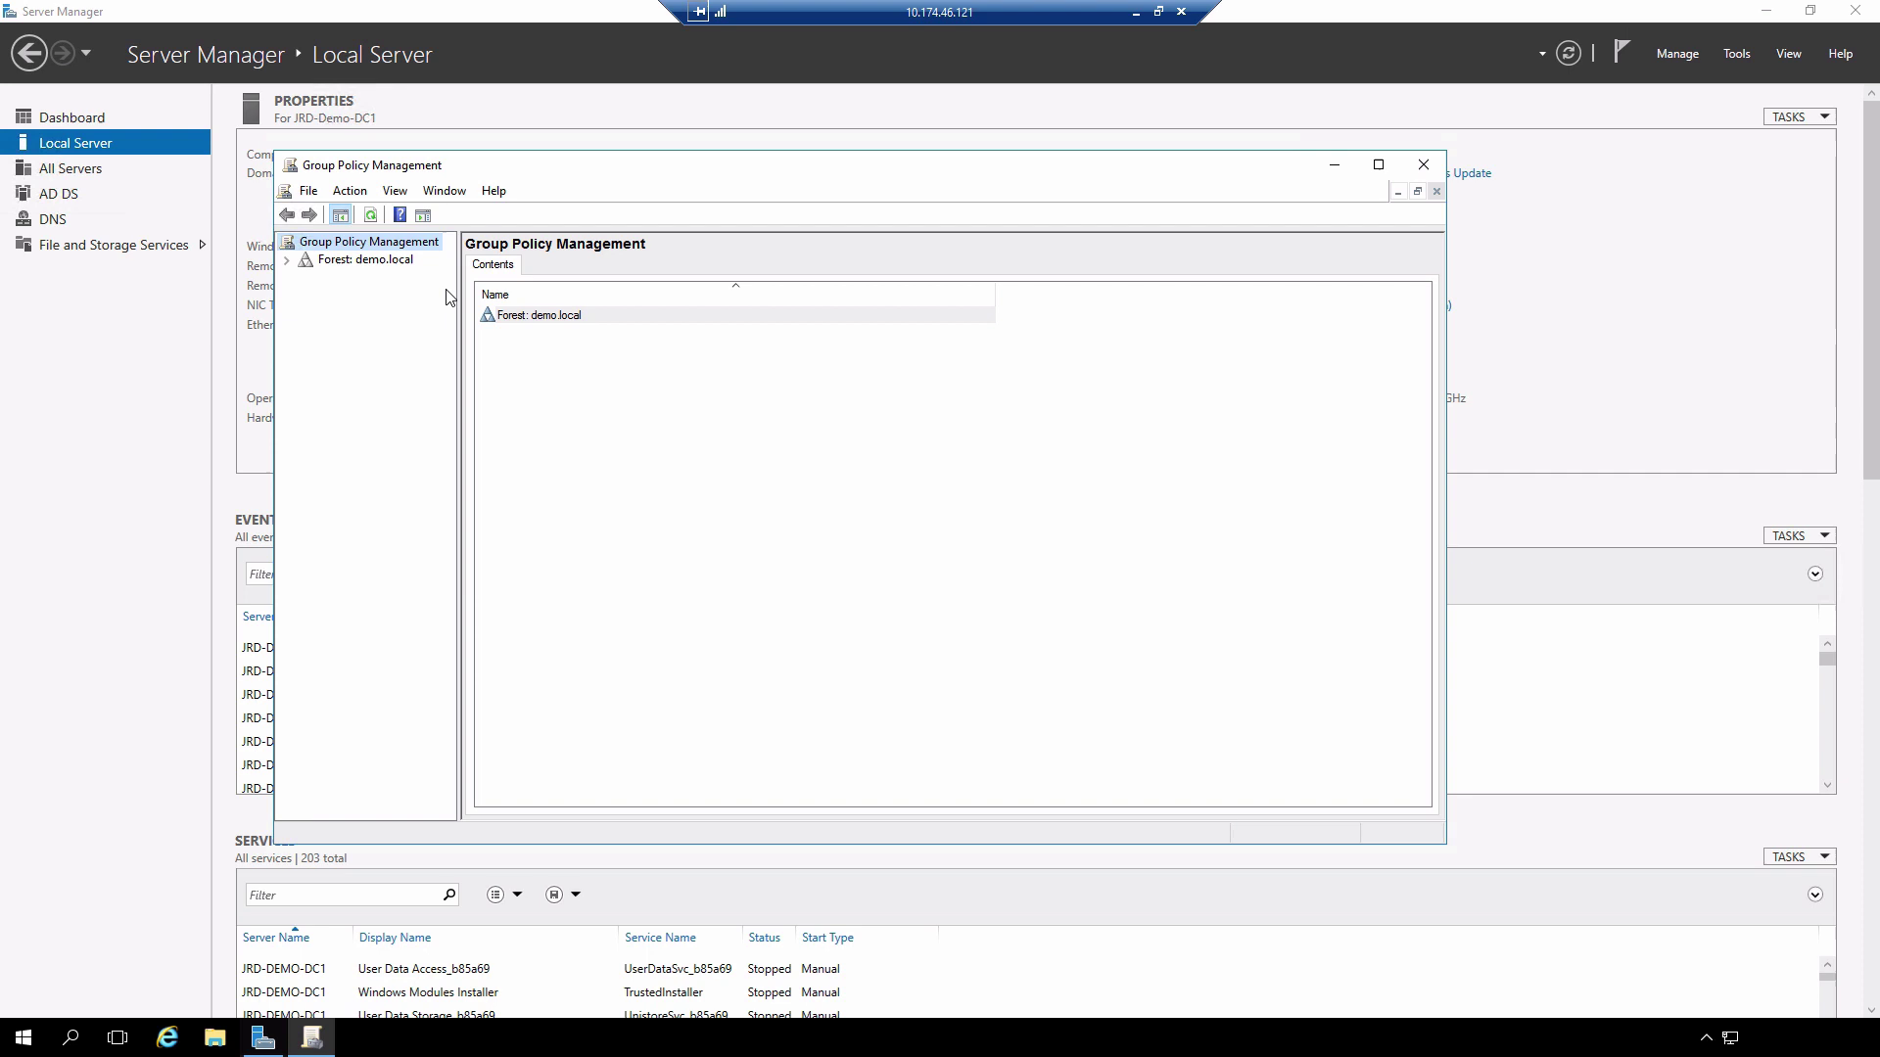
pyautogui.click(287, 261)
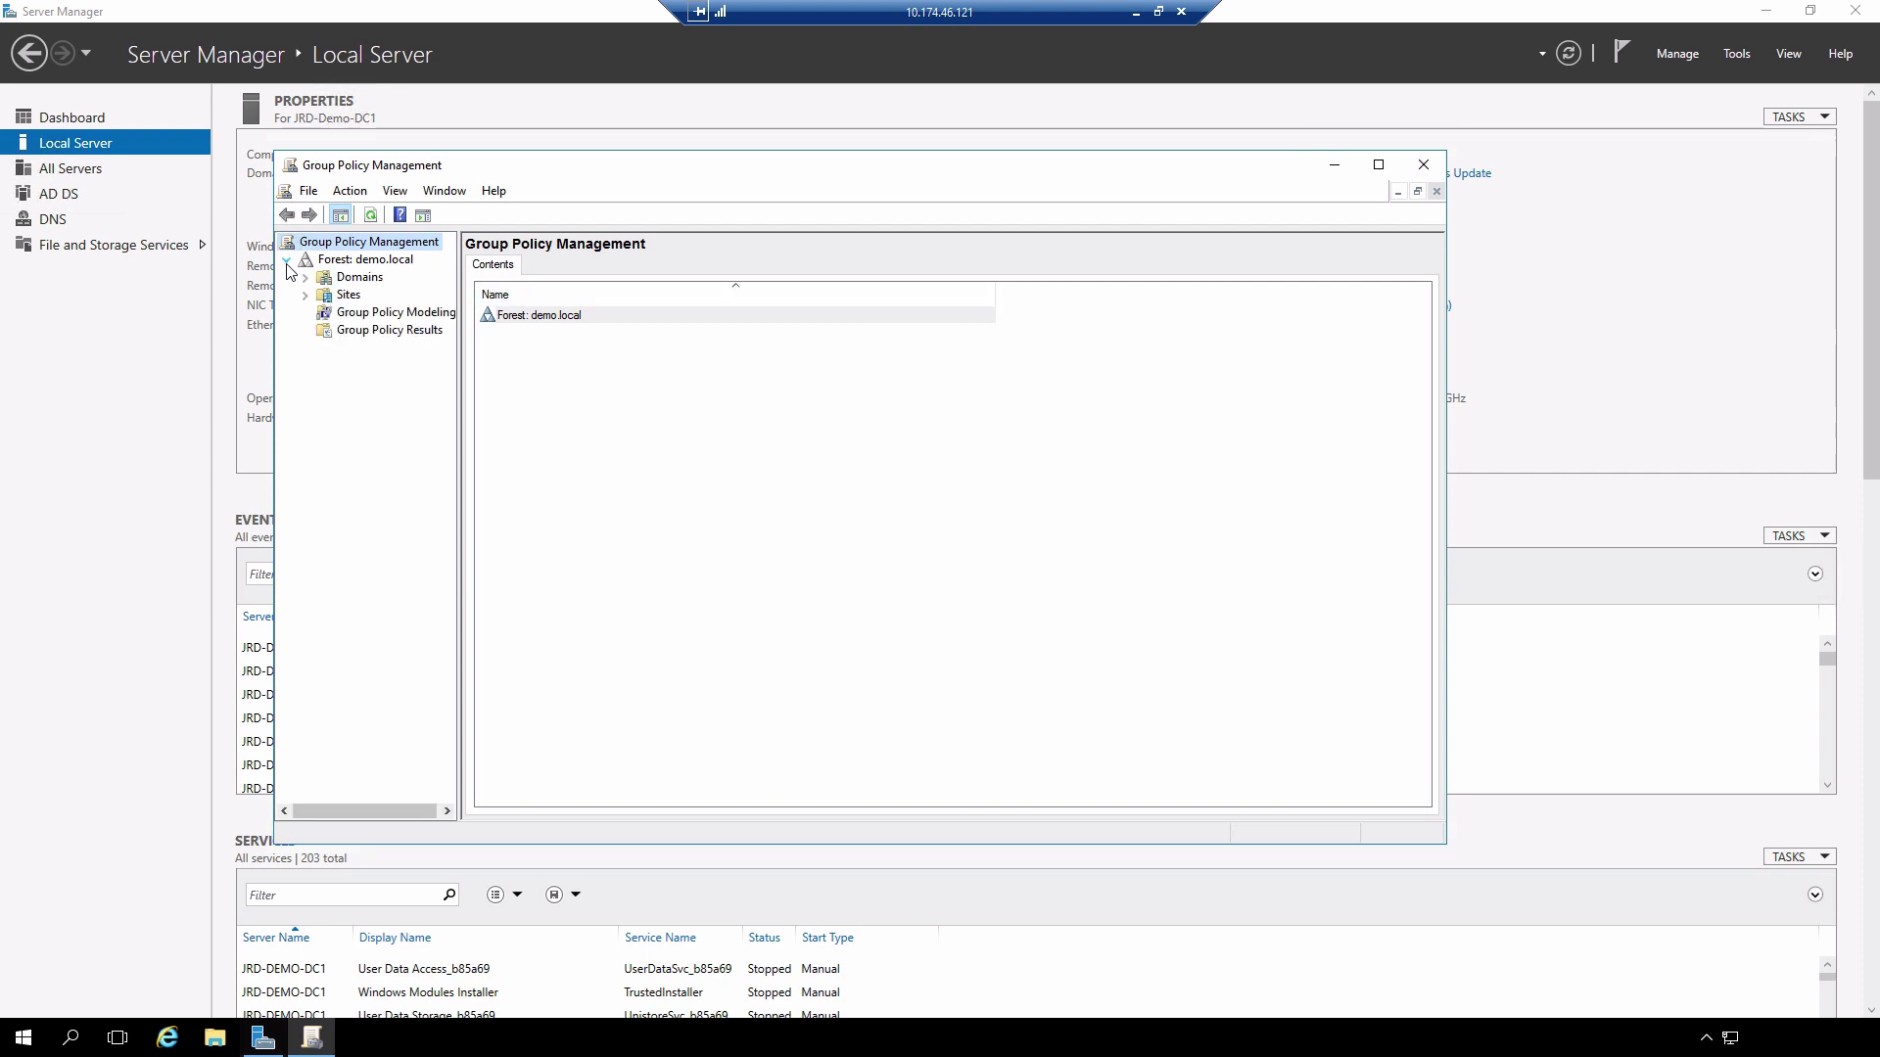
pyautogui.click(305, 278)
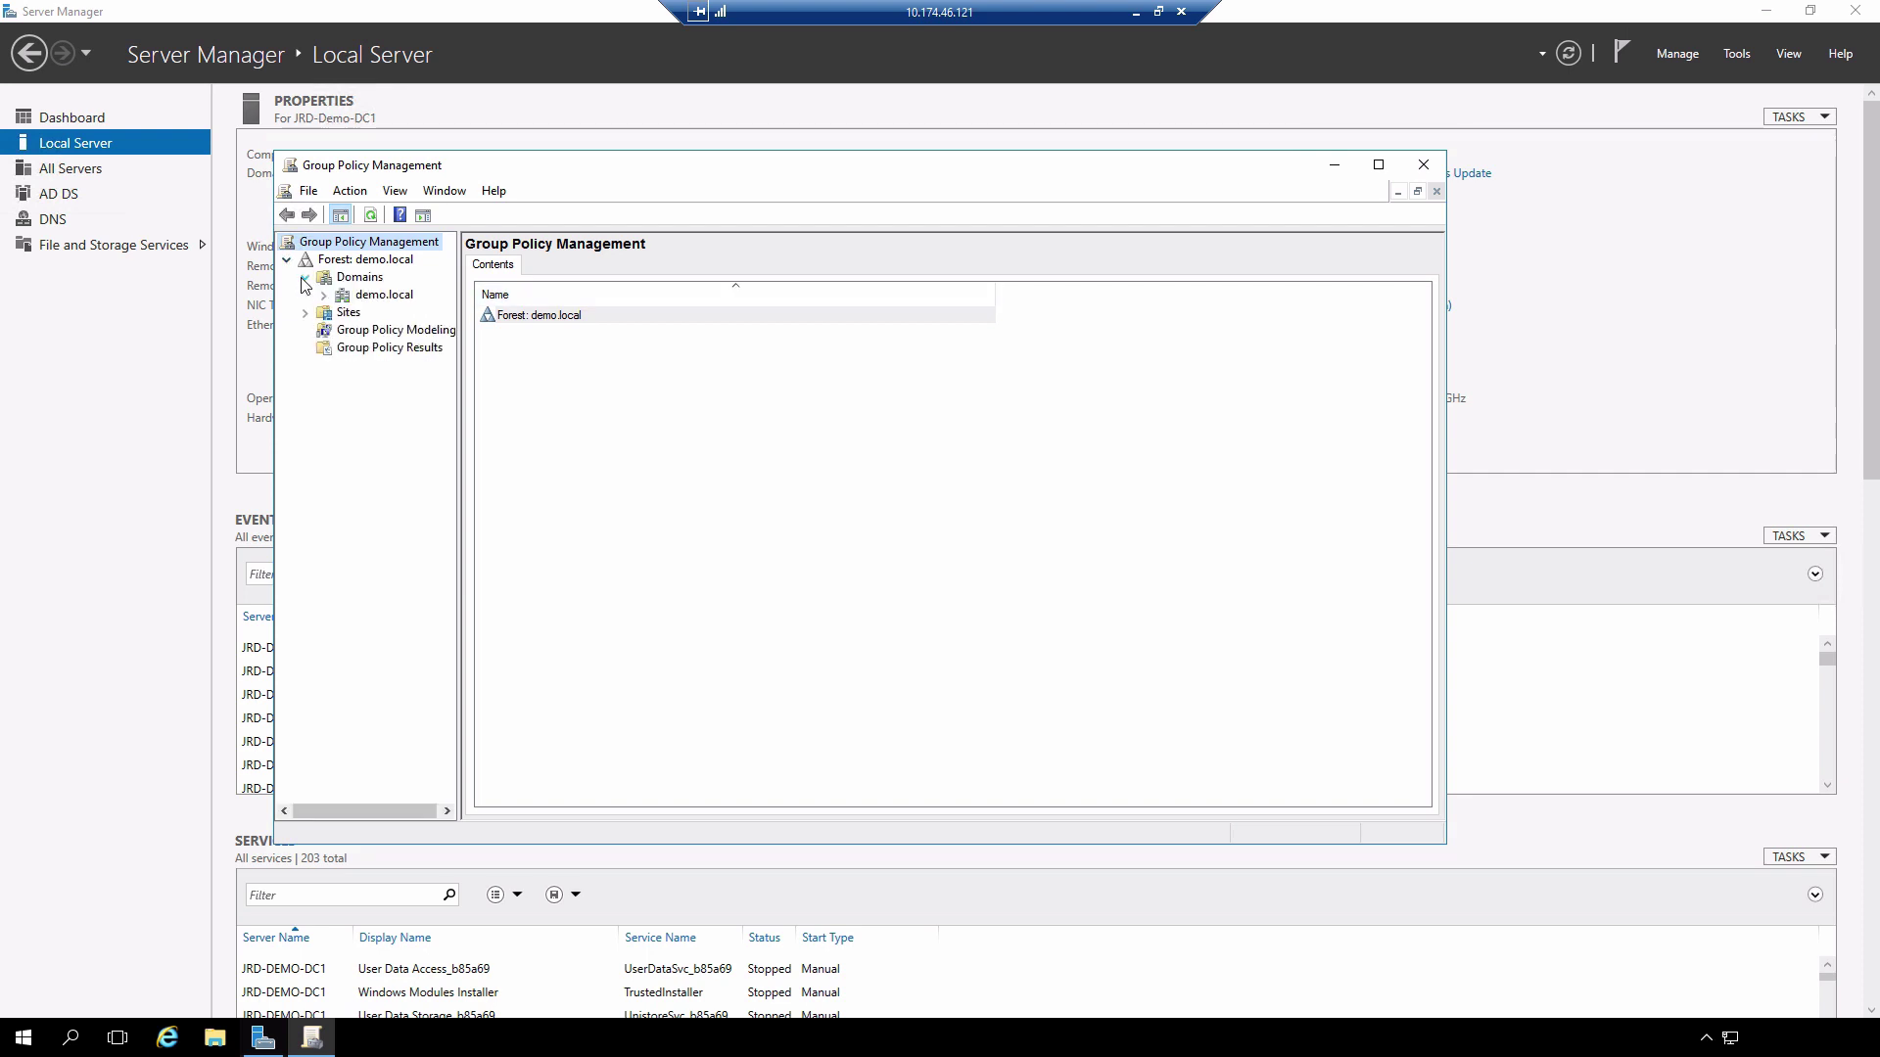
pyautogui.click(322, 296)
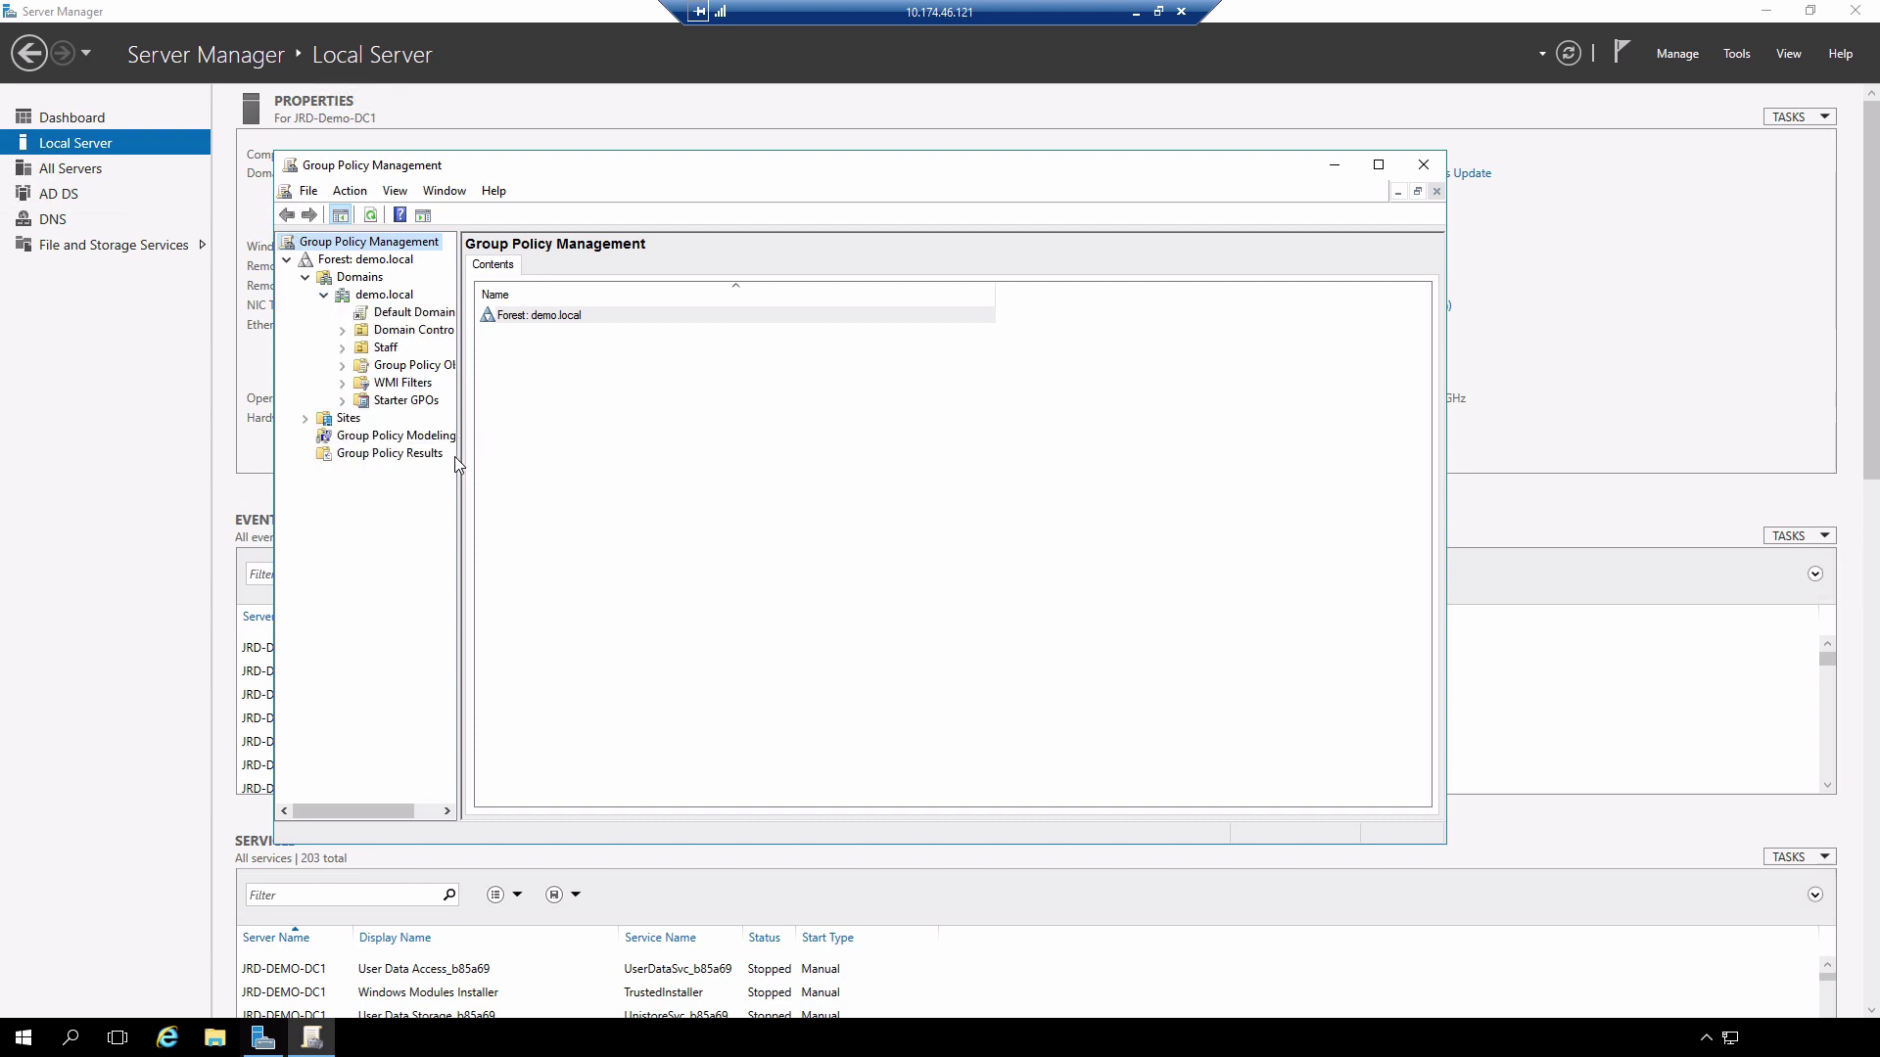
pyautogui.moveTo(456, 460); pyautogui.dragTo(523, 465)
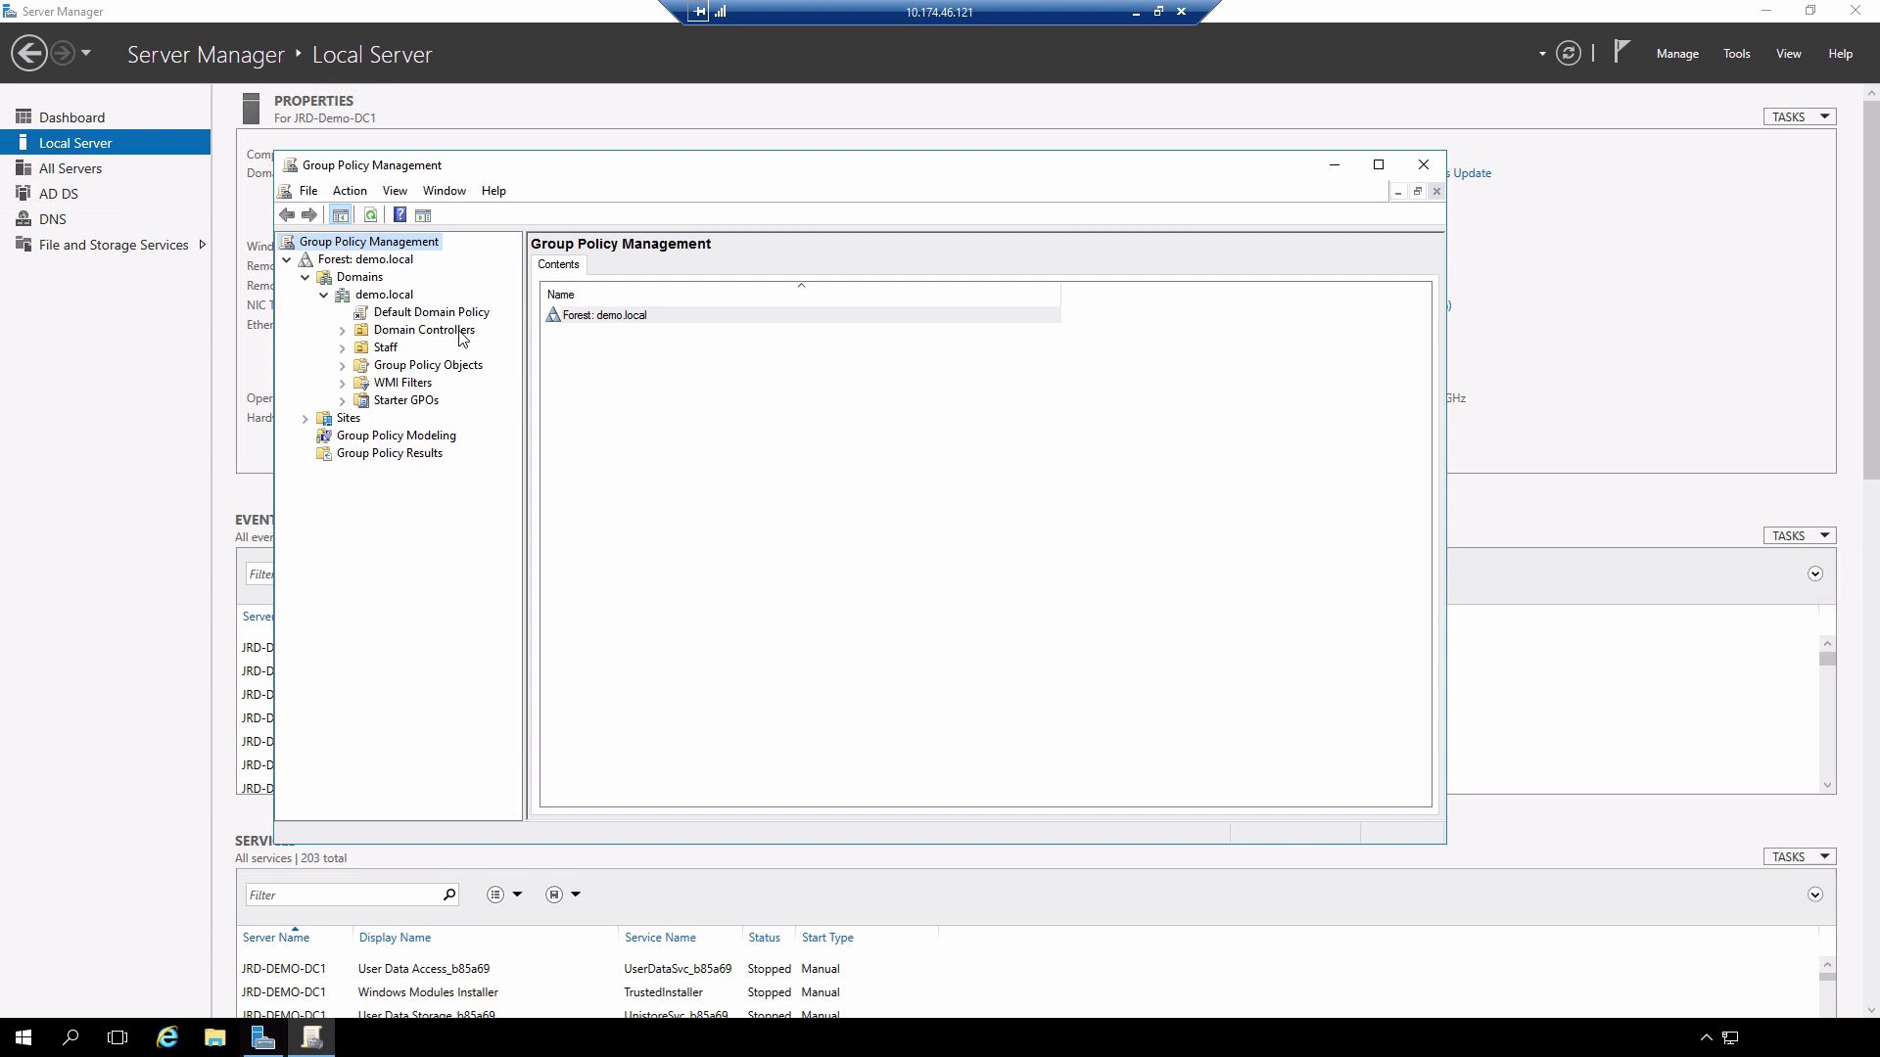
# Step: Create a new GPO named 'Stewie' linked to the demo.local domain
pyautogui.rightClick(397, 296)
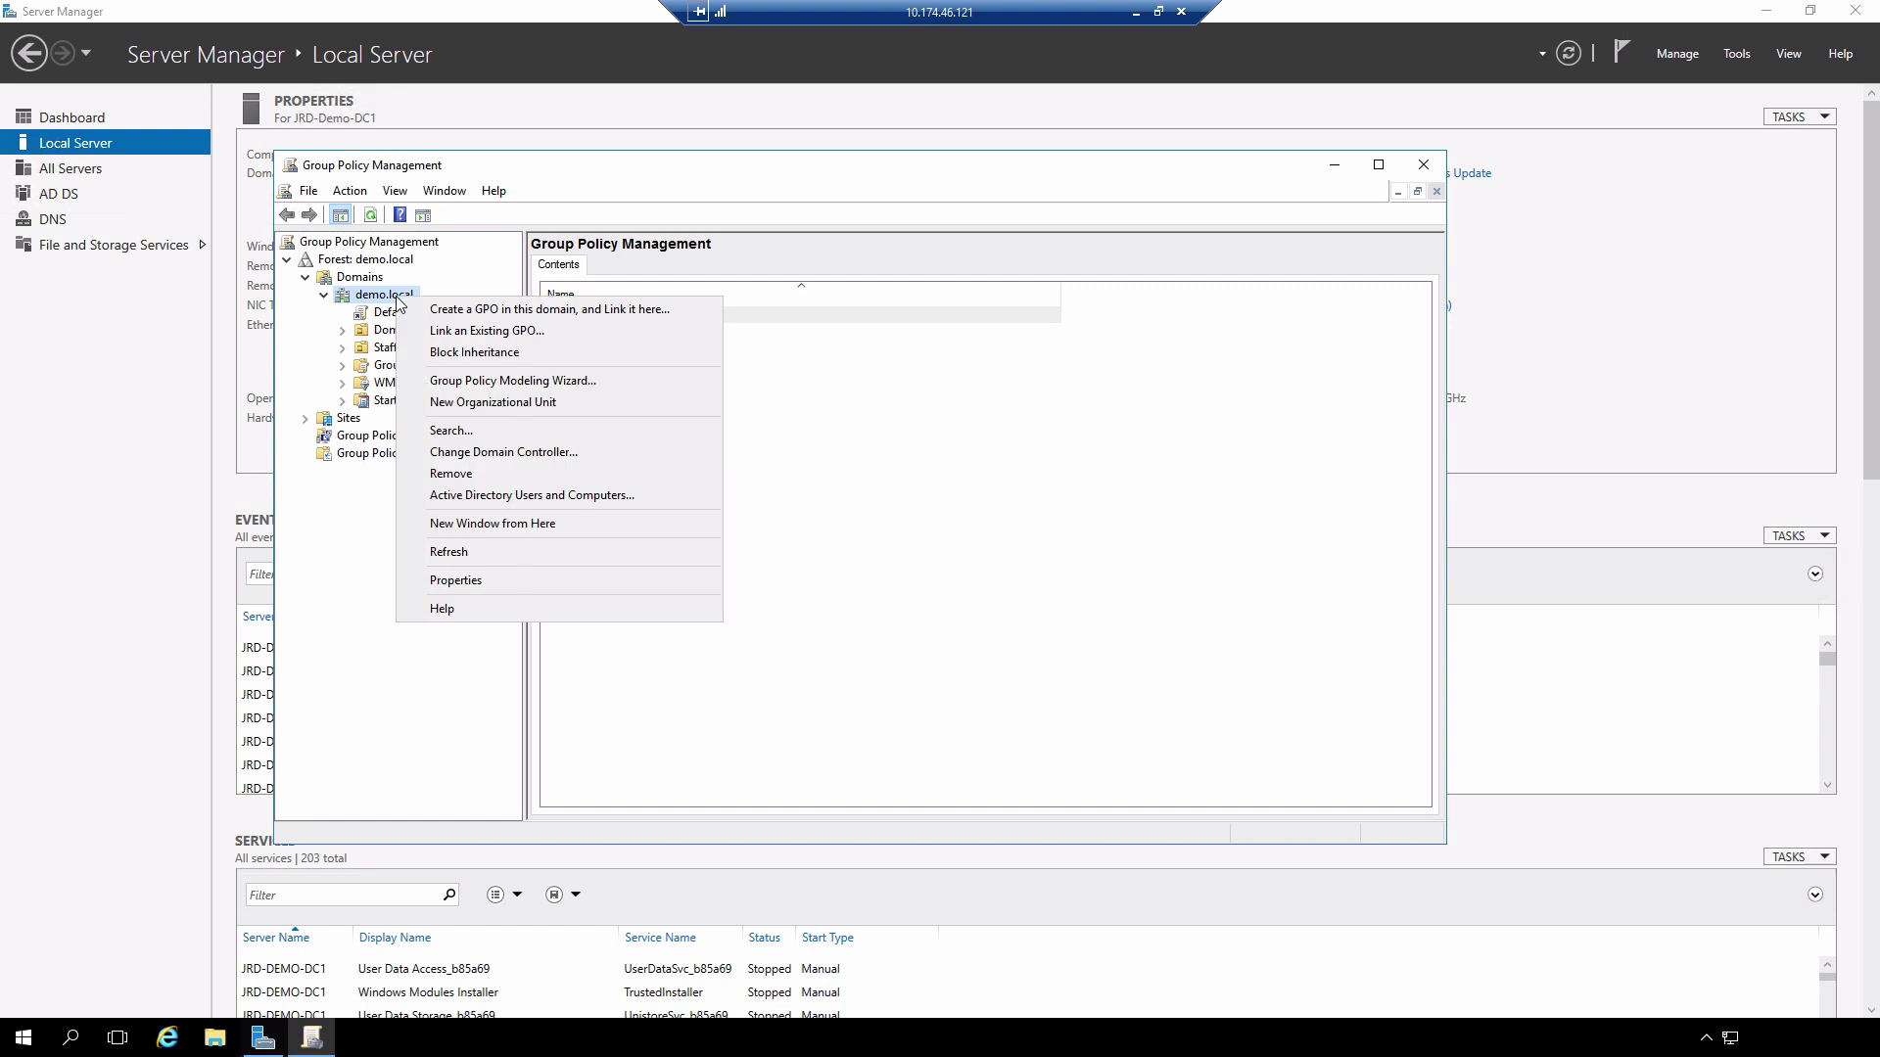
pyautogui.click(501, 311)
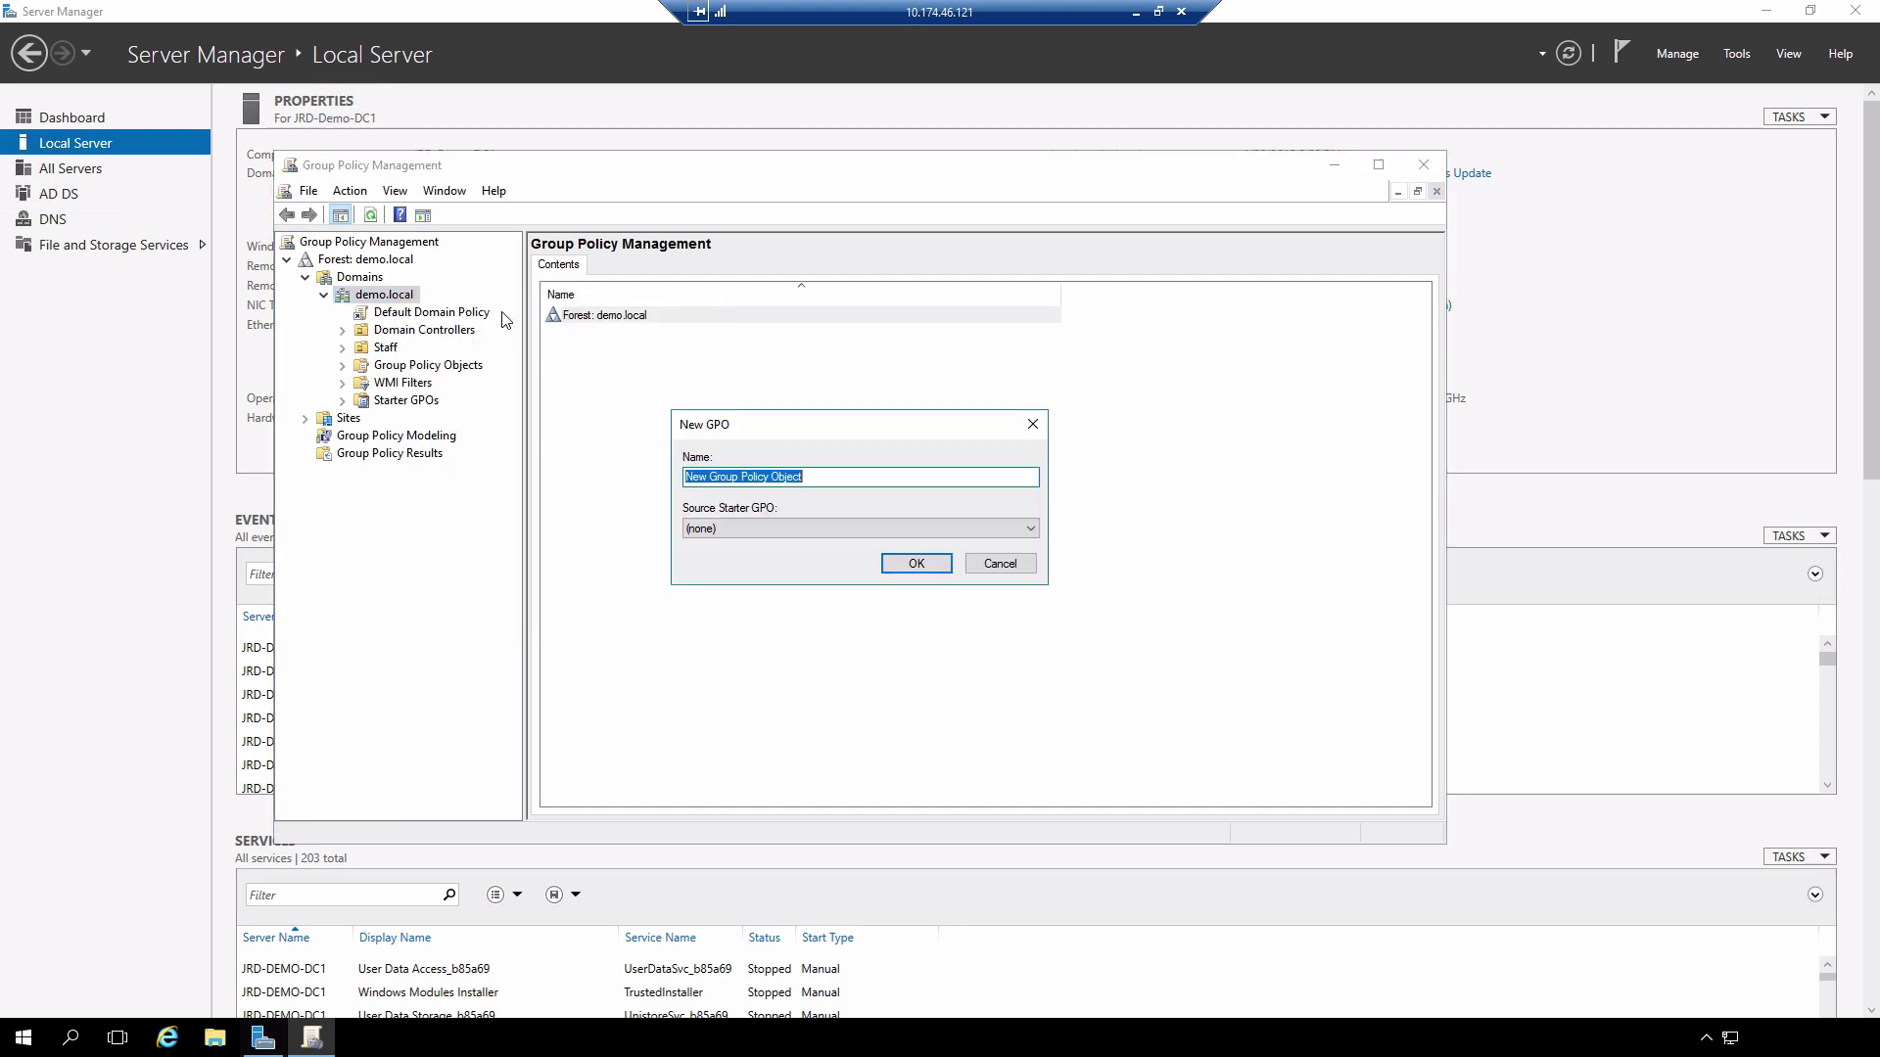
pyautogui.write('Stewie')
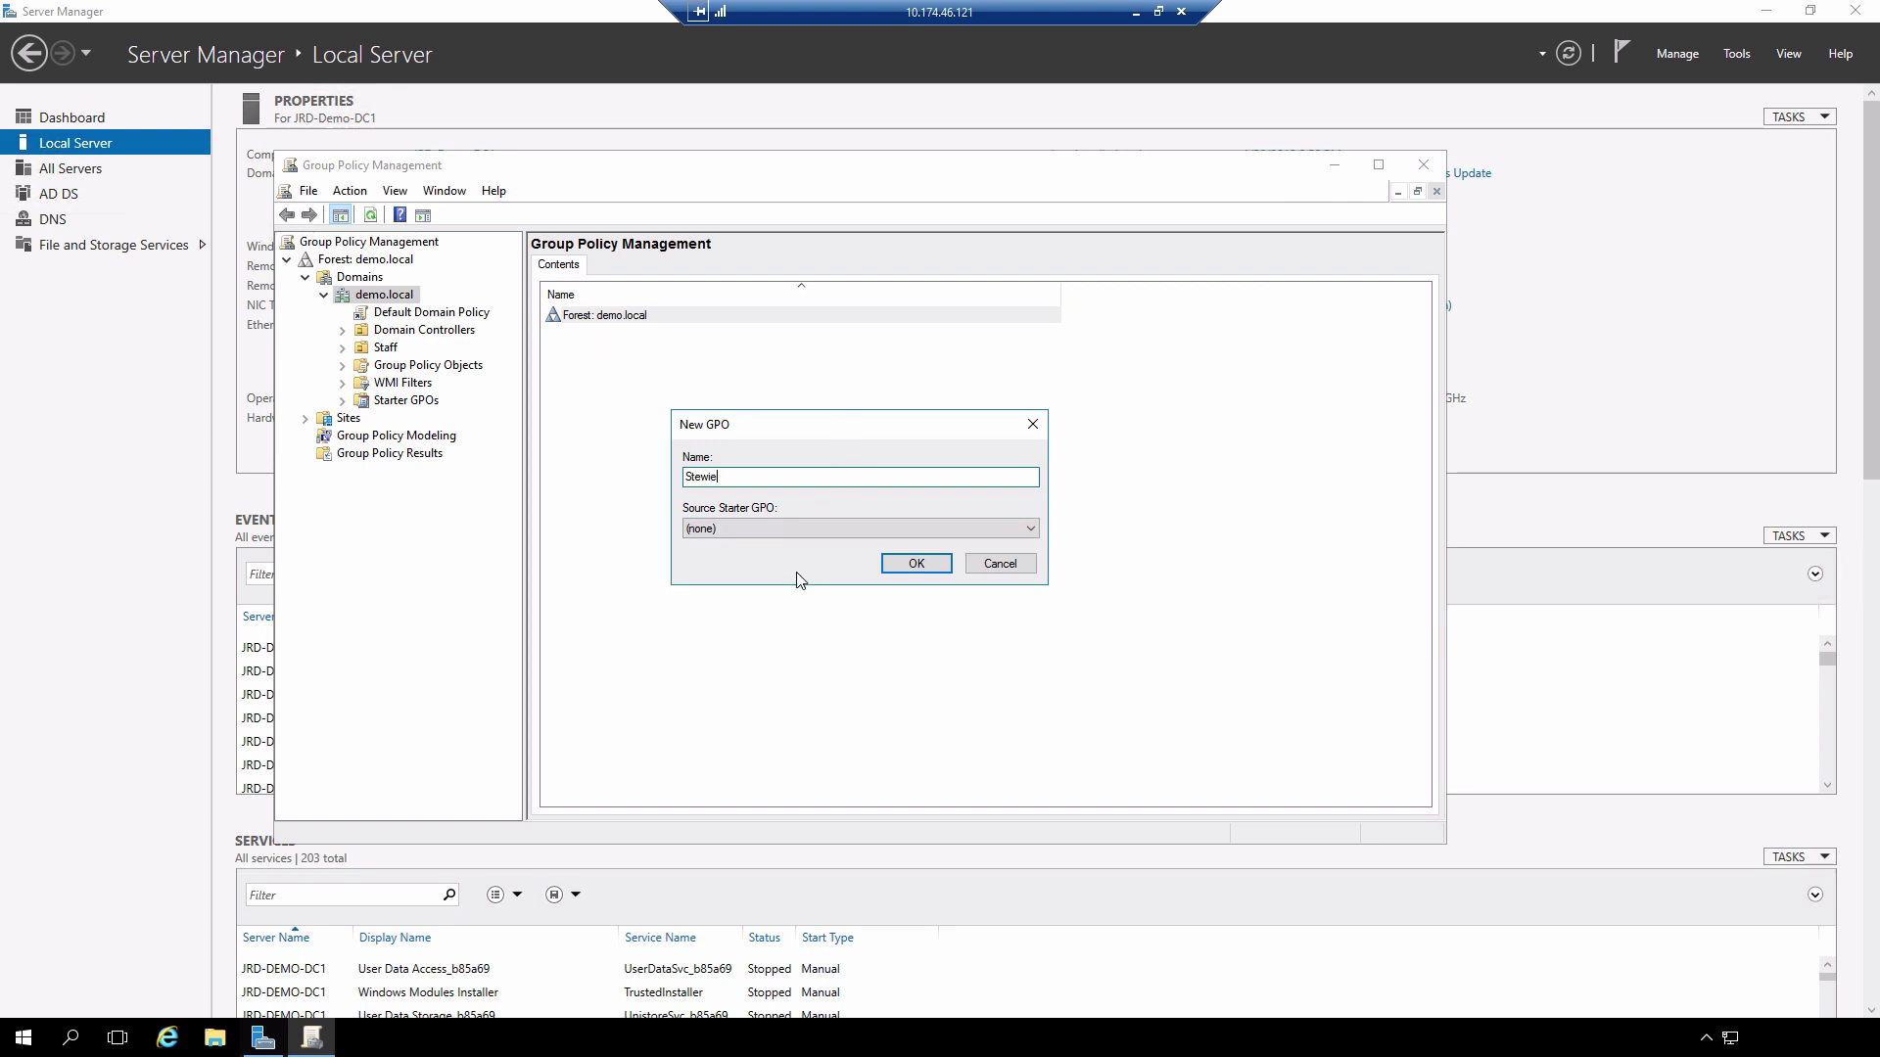
pyautogui.click(916, 566)
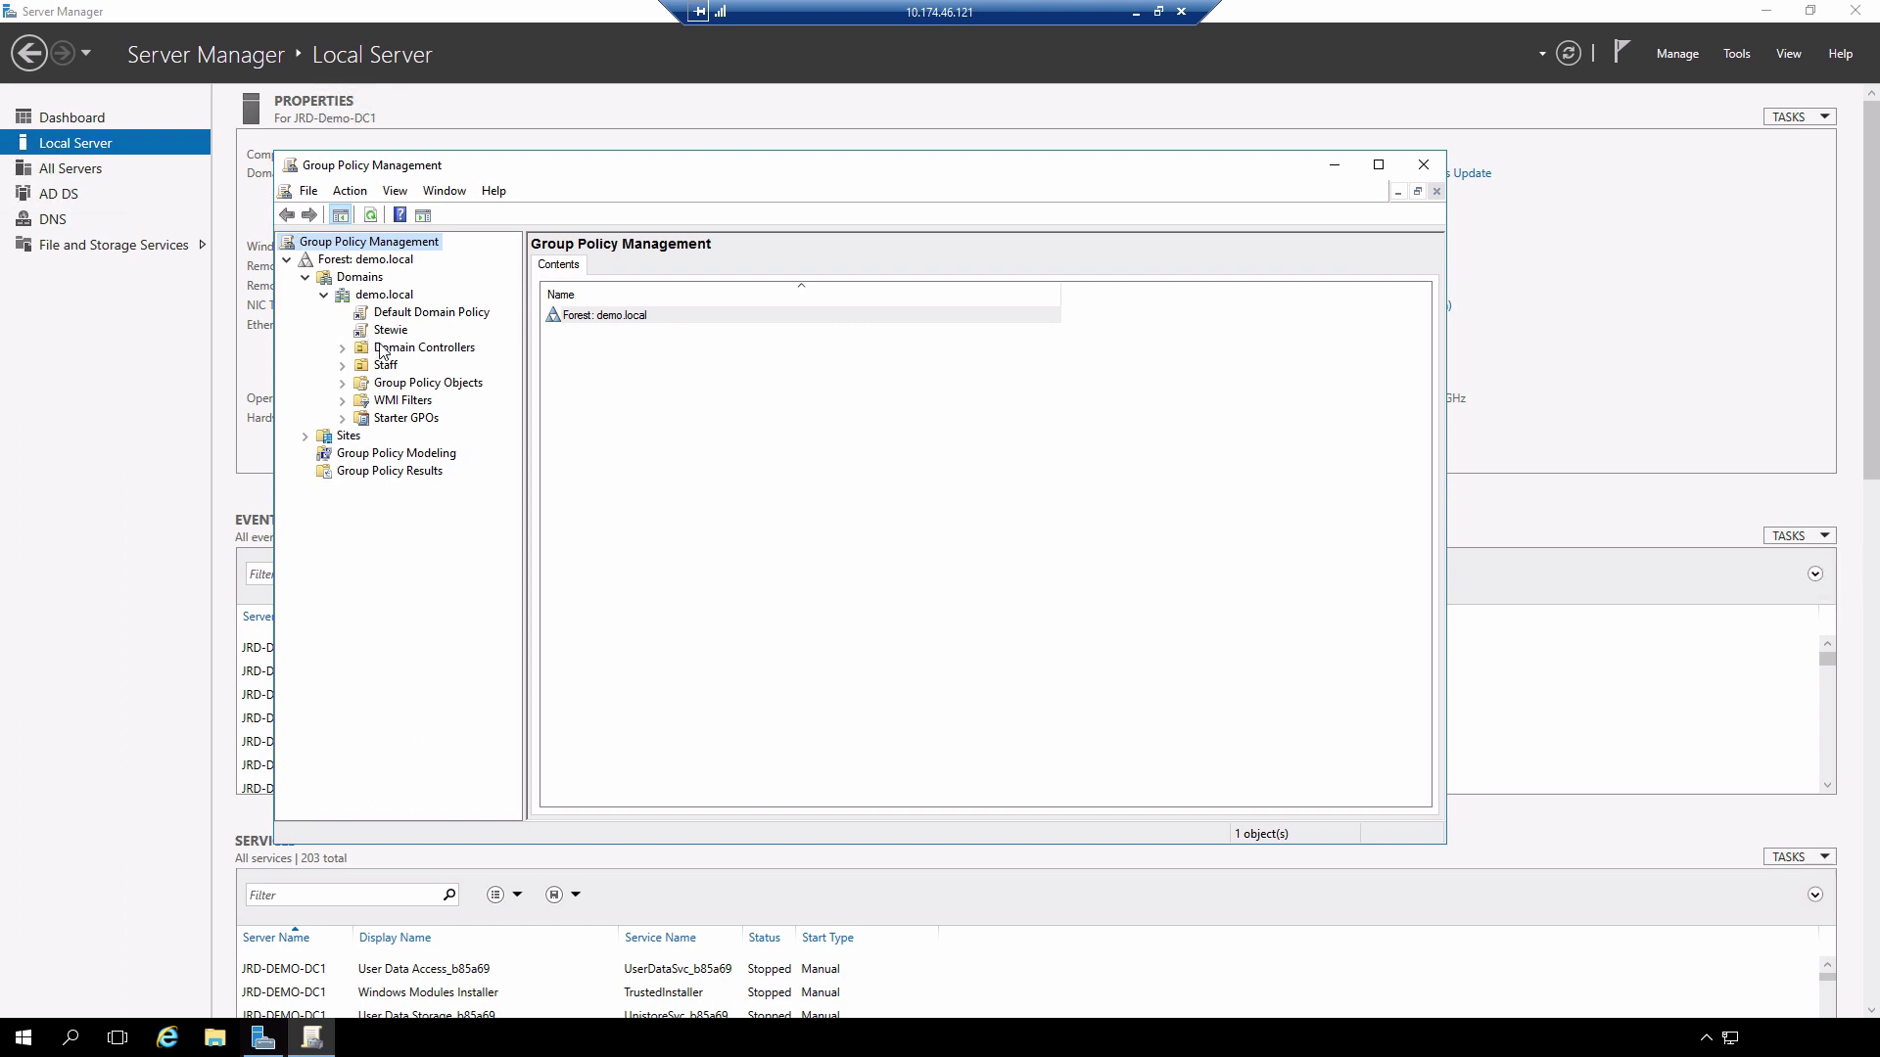
# Step: Review the Stewie GPO's scope under Group Policy Objects and its demo.local link, dismissing the notice
pyautogui.click(344, 387)
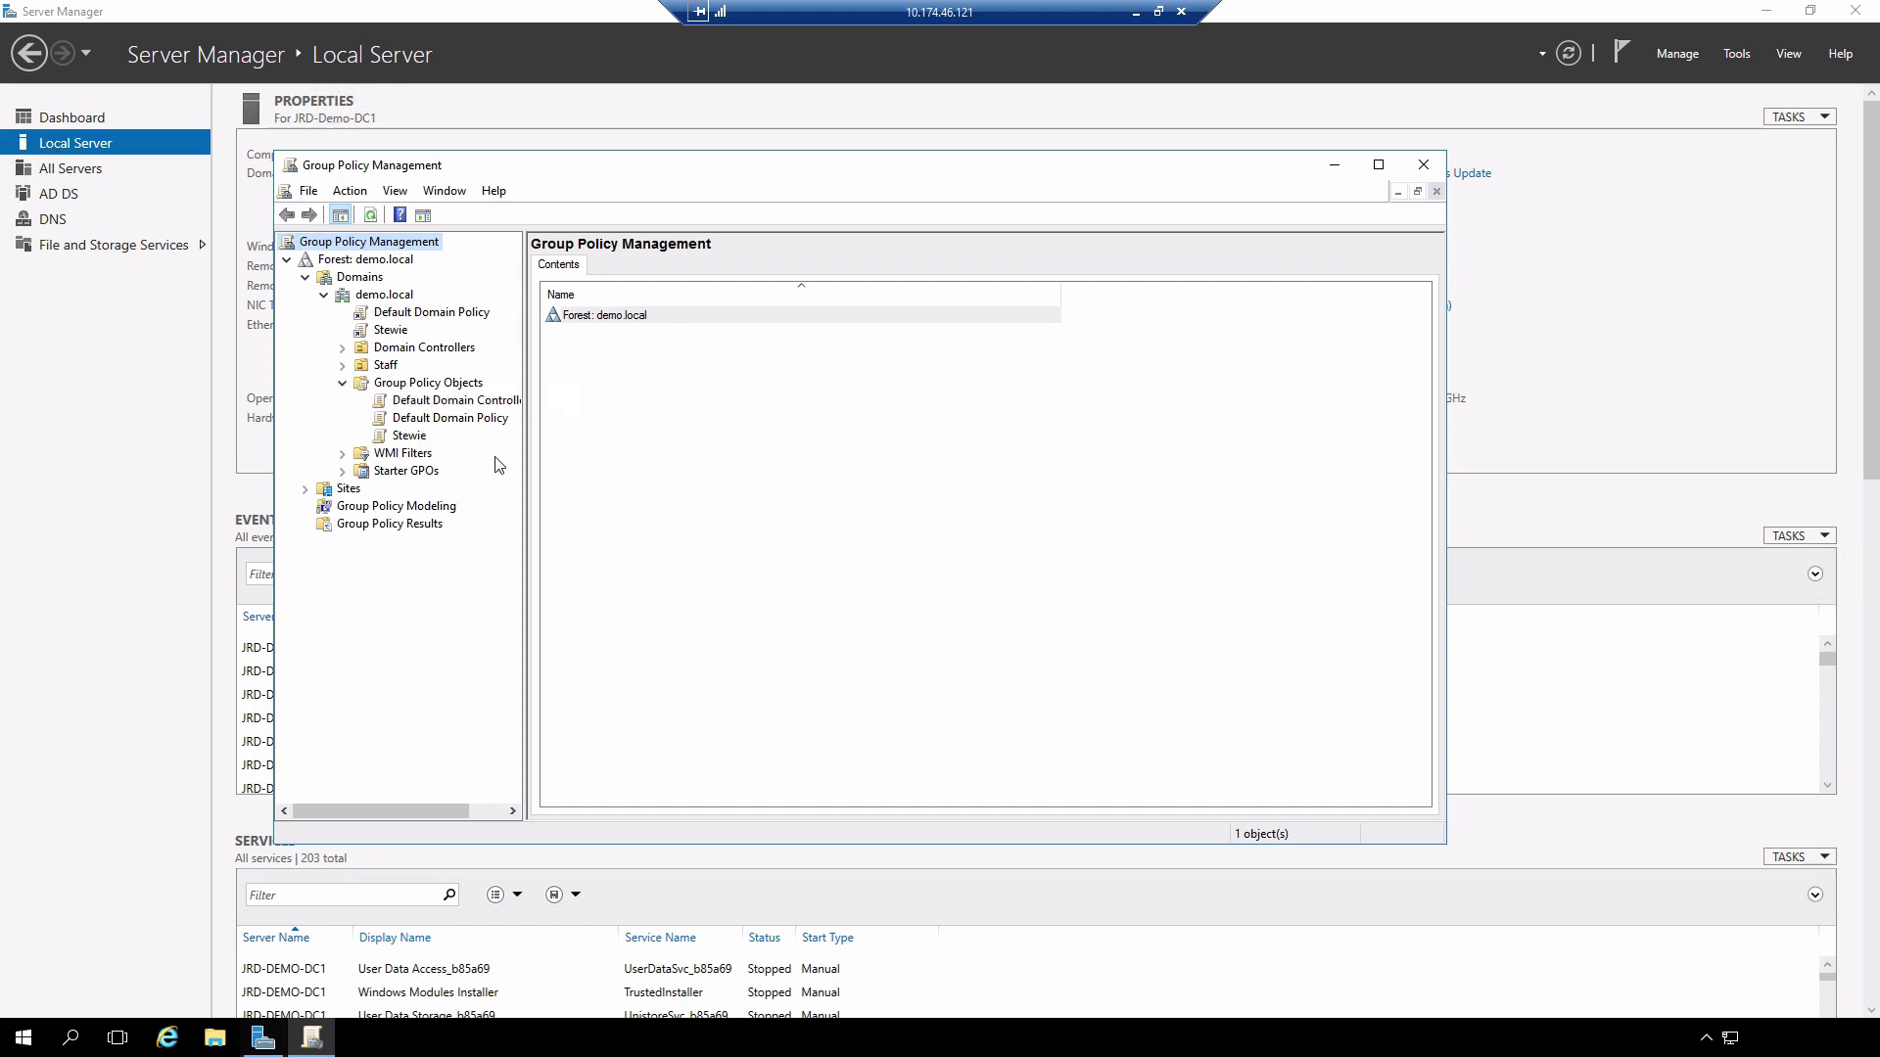
pyautogui.click(408, 436)
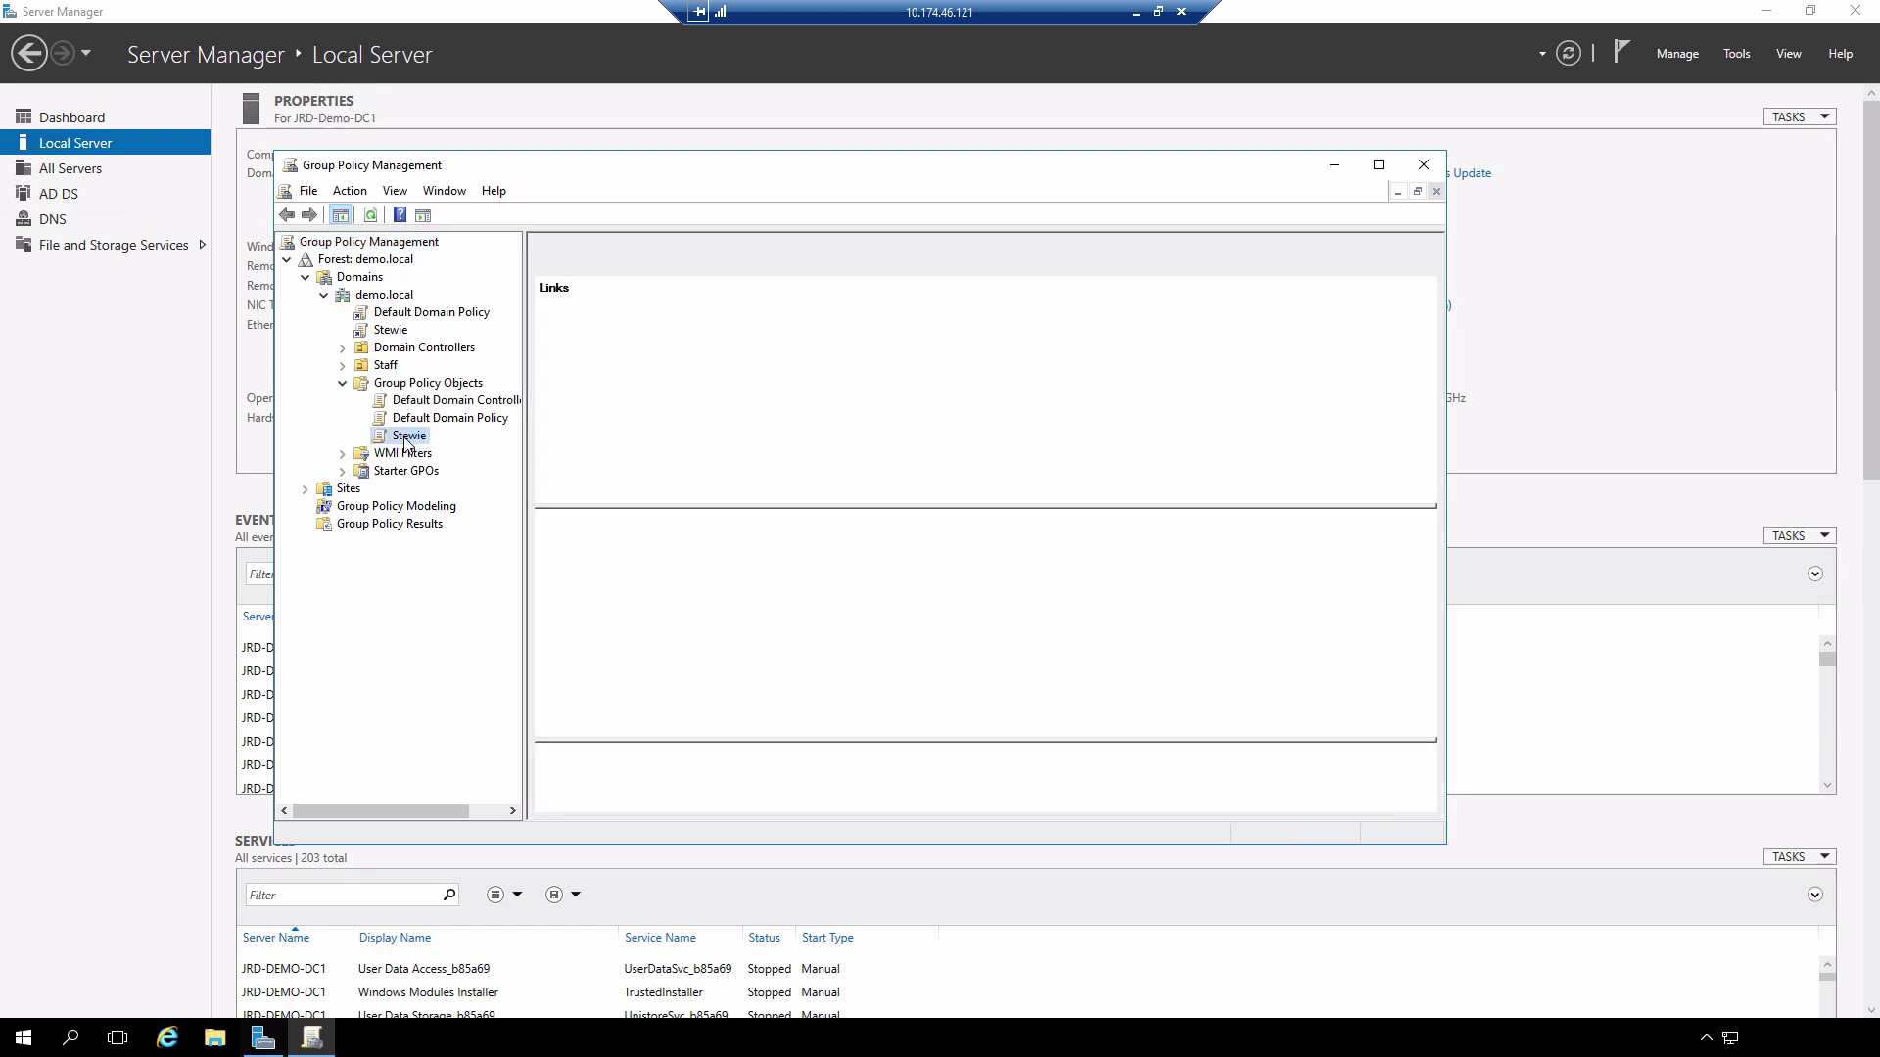
pyautogui.click(391, 334)
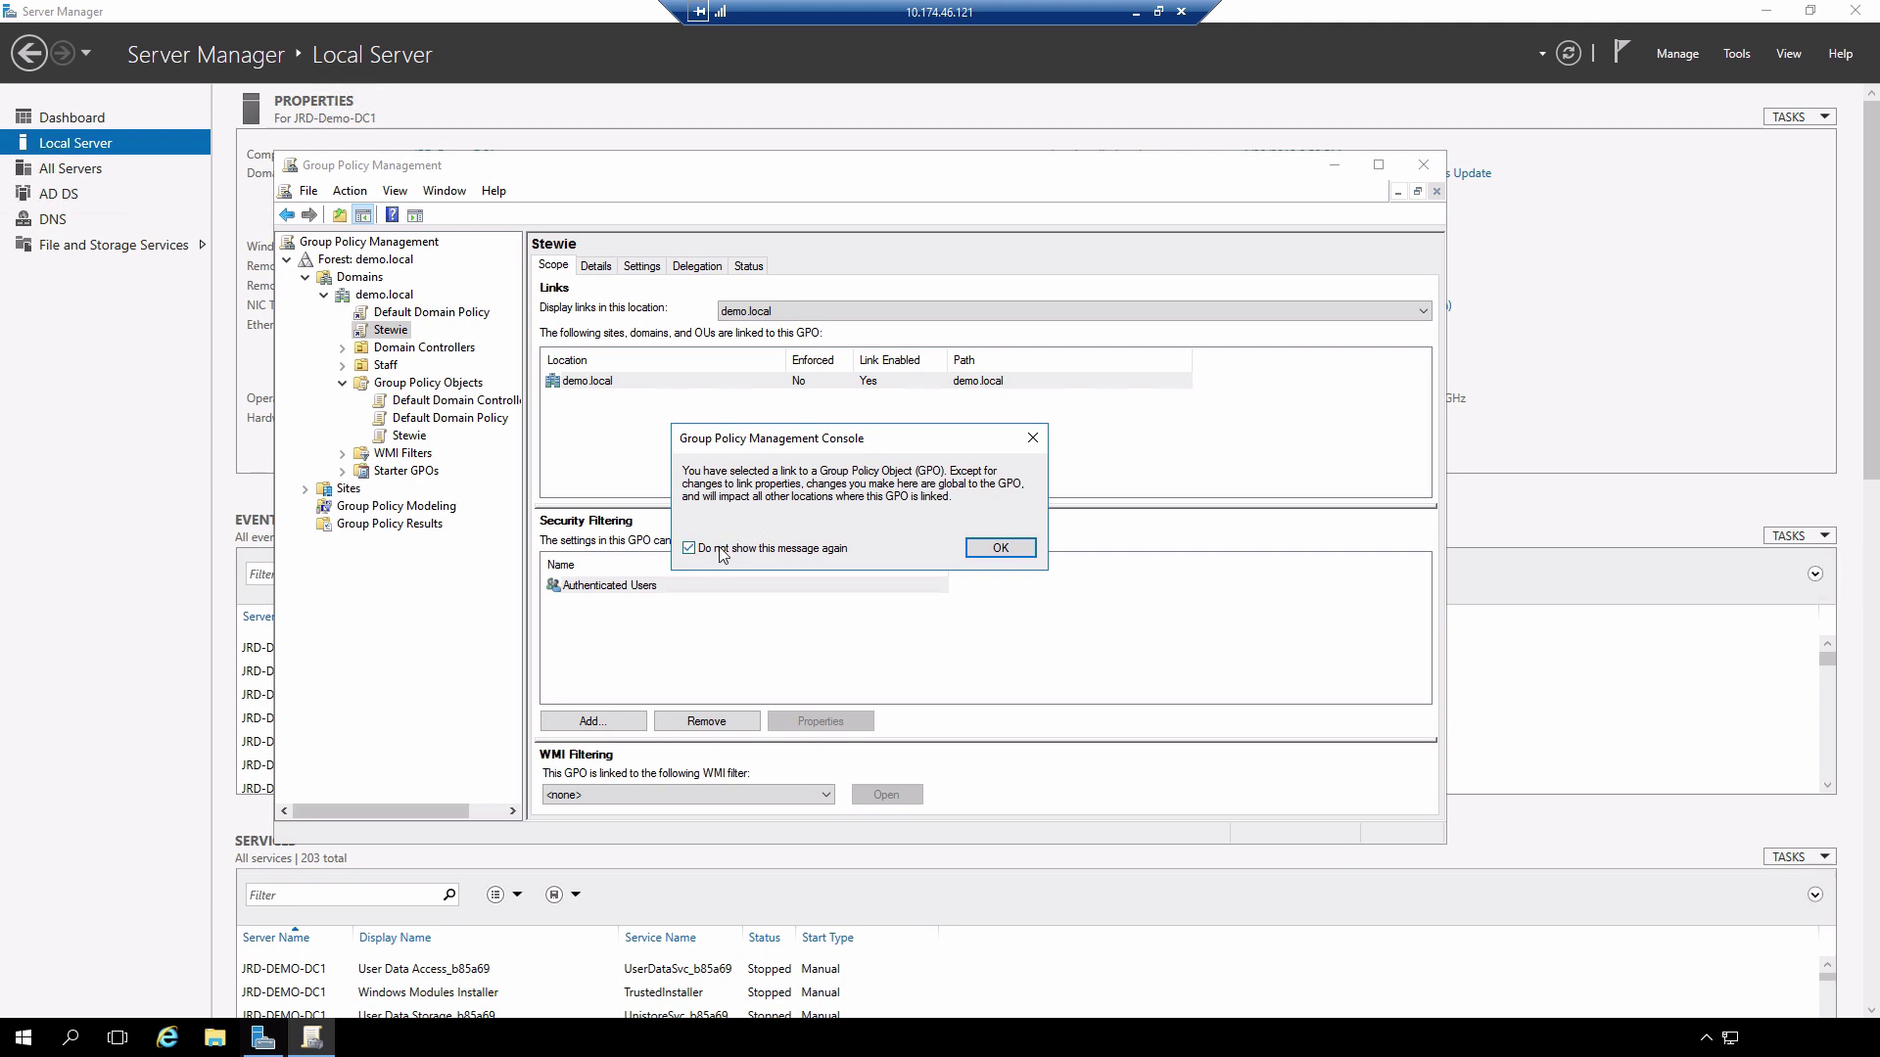
pyautogui.click(1019, 552)
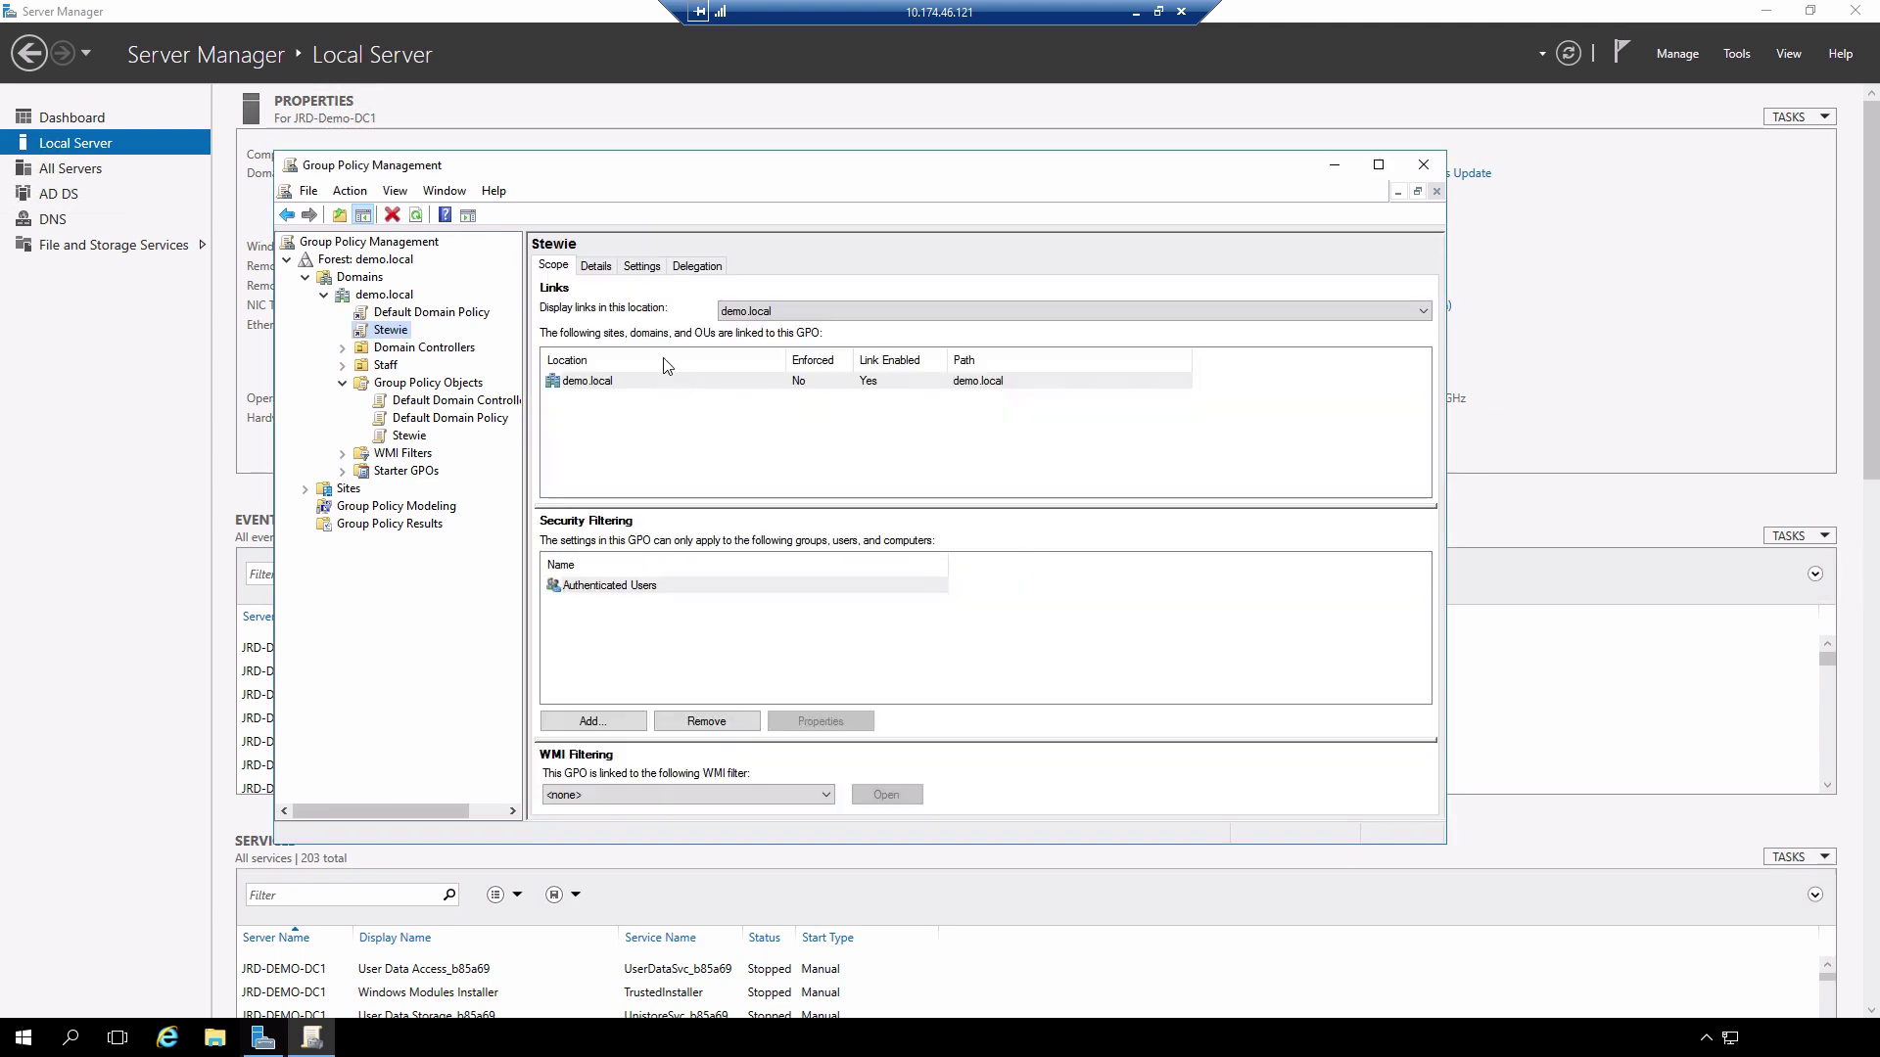
# Step: List demo.local's Linked Group Policy Objects and select the Stewie entry at link order 2
pyautogui.click(397, 297)
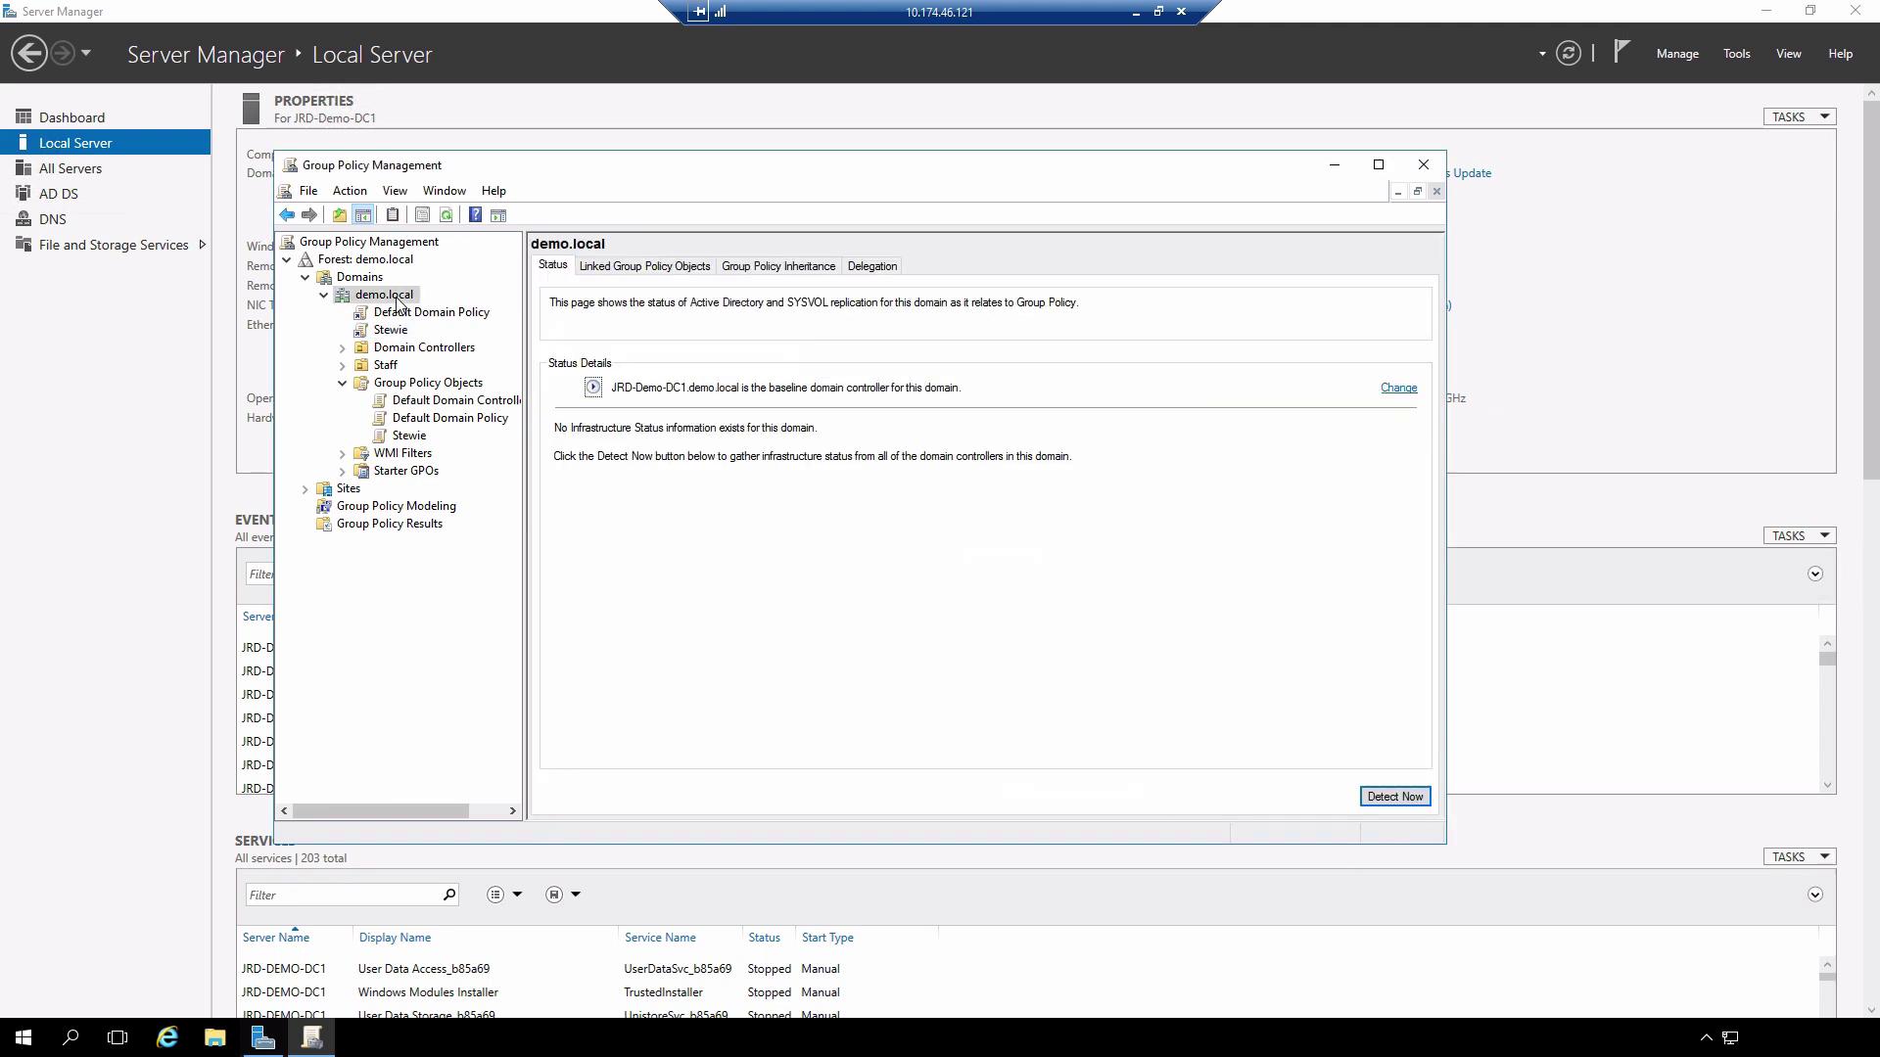
pyautogui.click(682, 270)
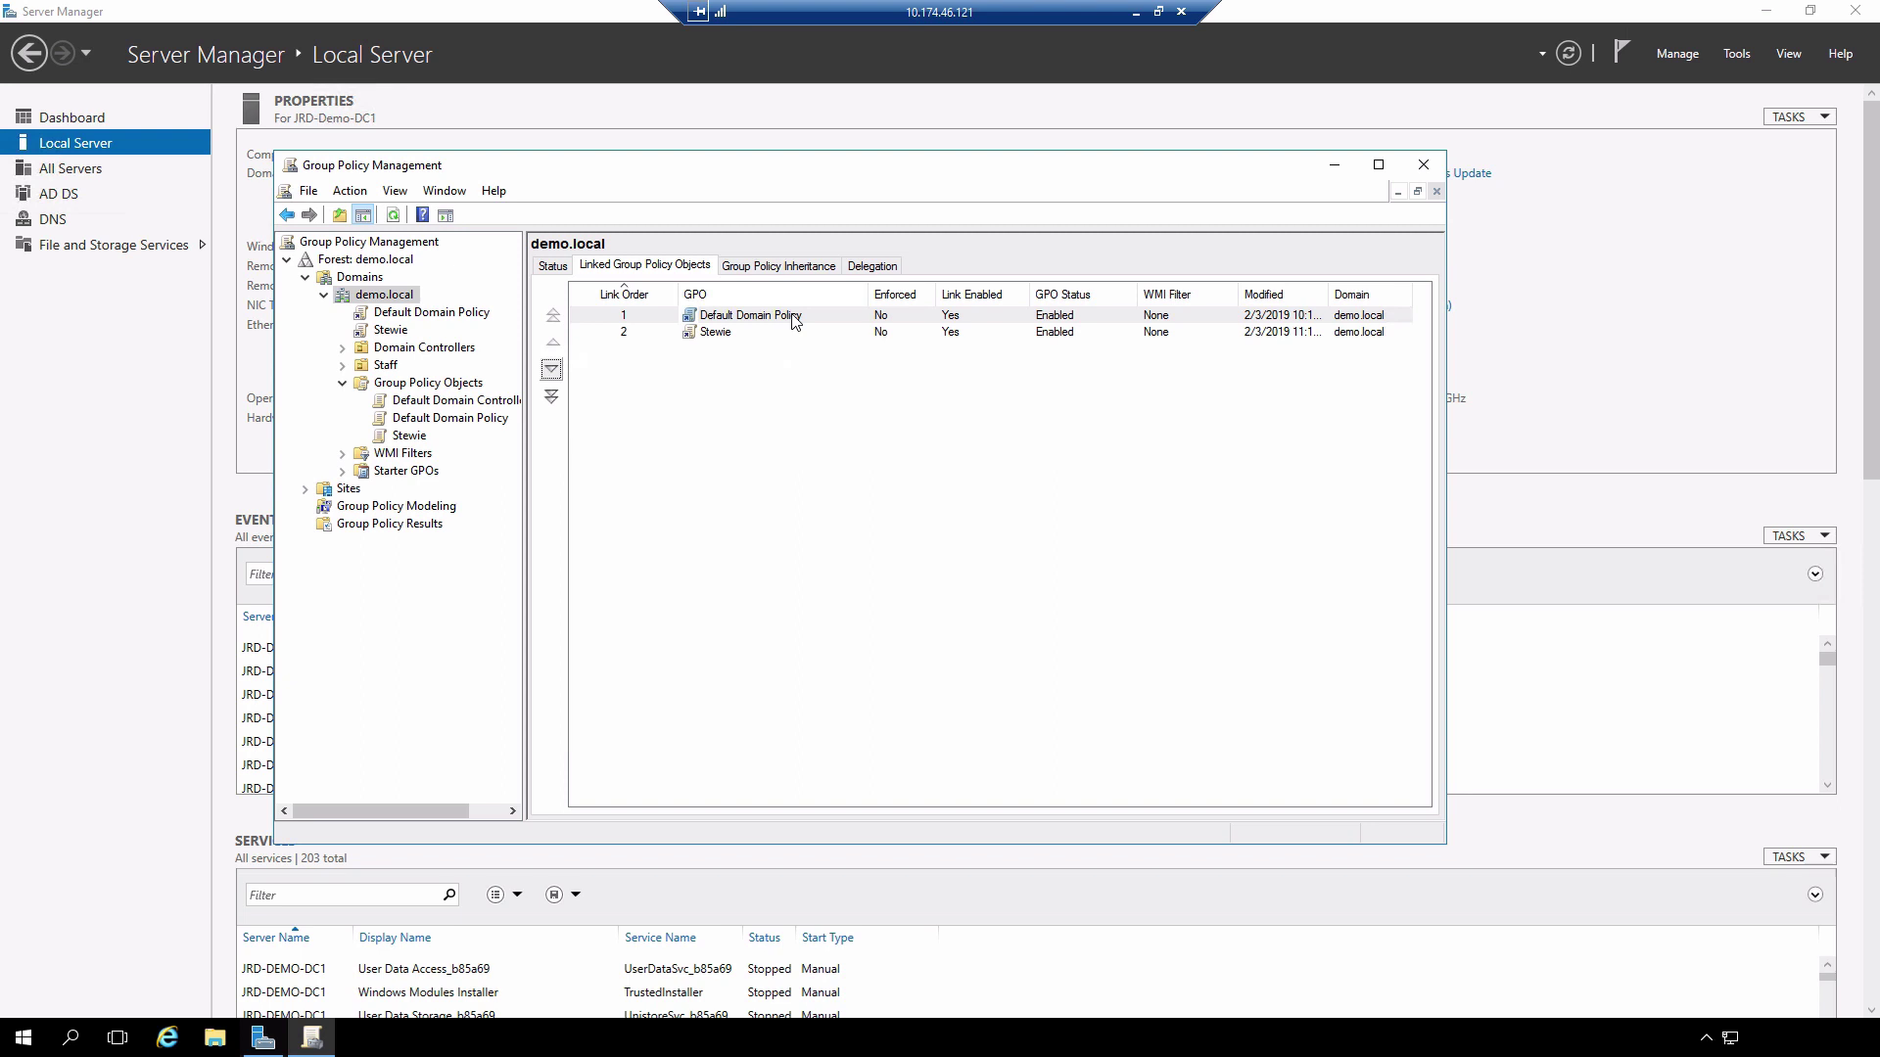
pyautogui.click(725, 338)
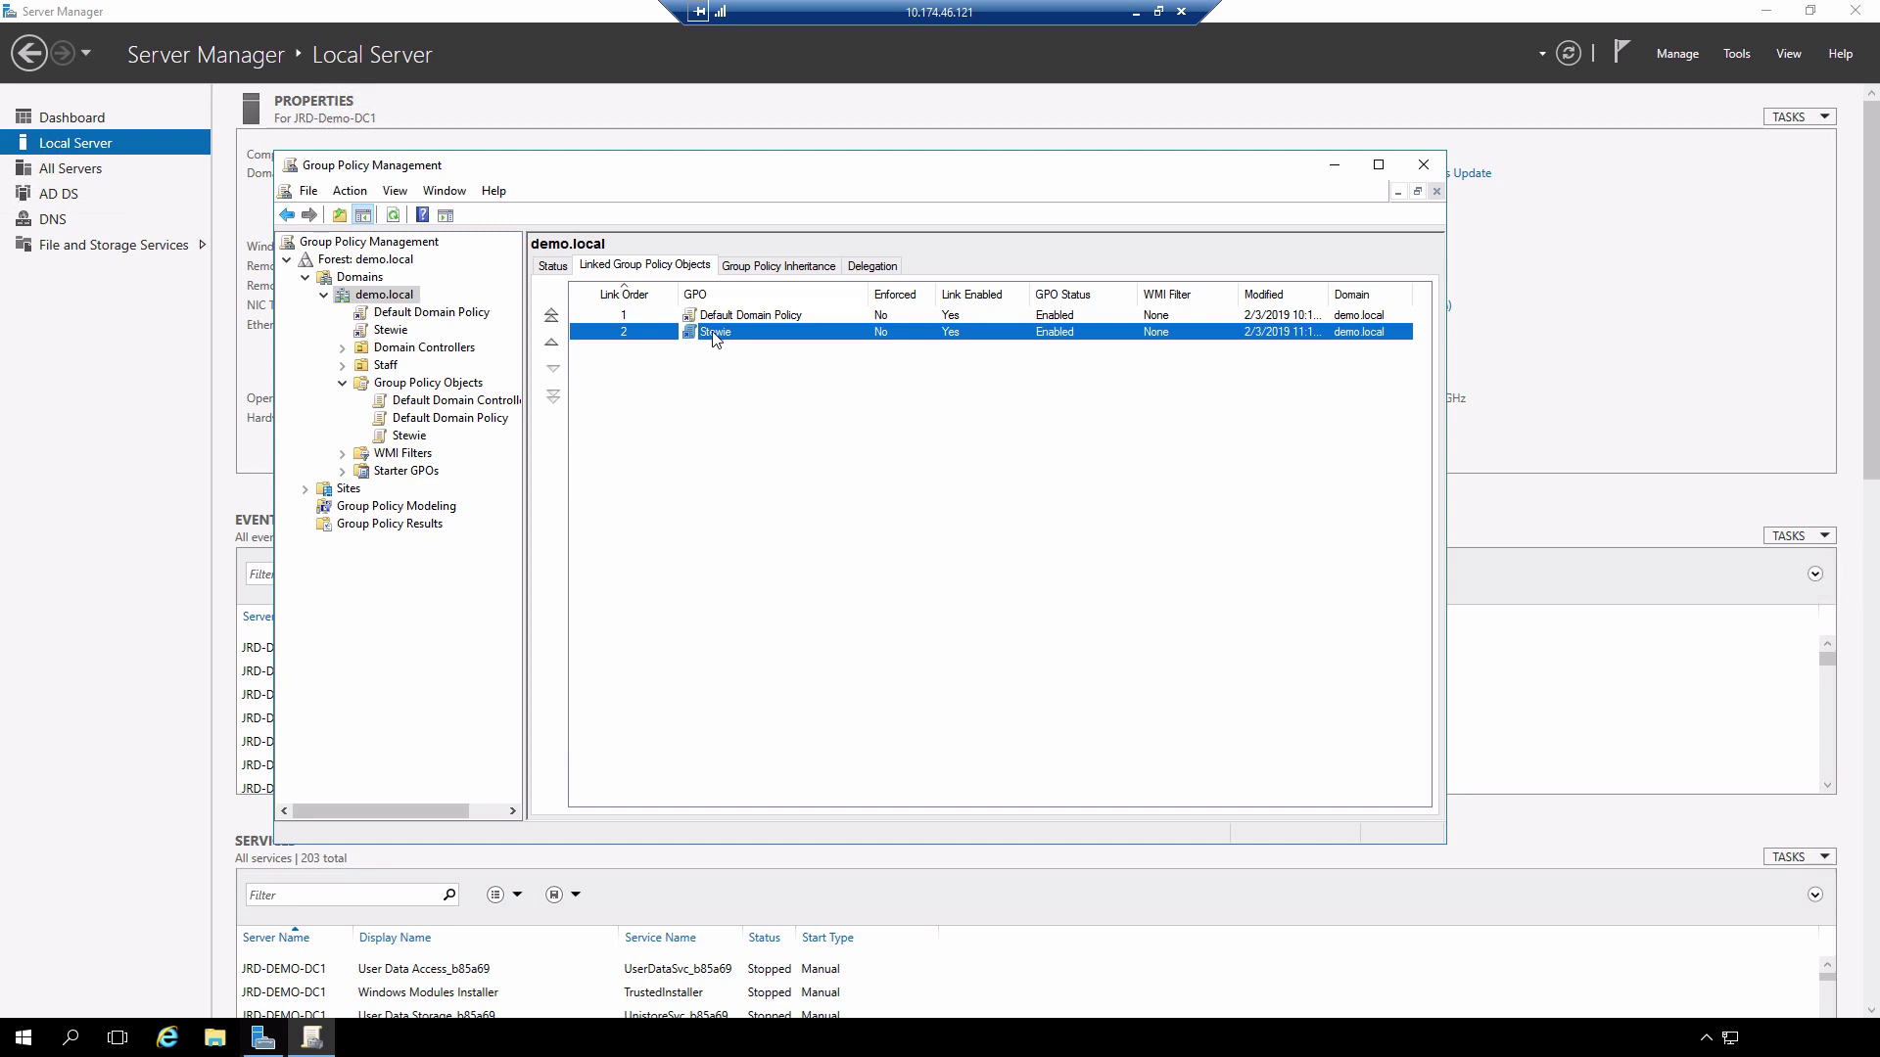
# Step: Edit the Stewie GPO and shift the Group Policy Management Editor window down and right
pyautogui.rightClick(713, 336)
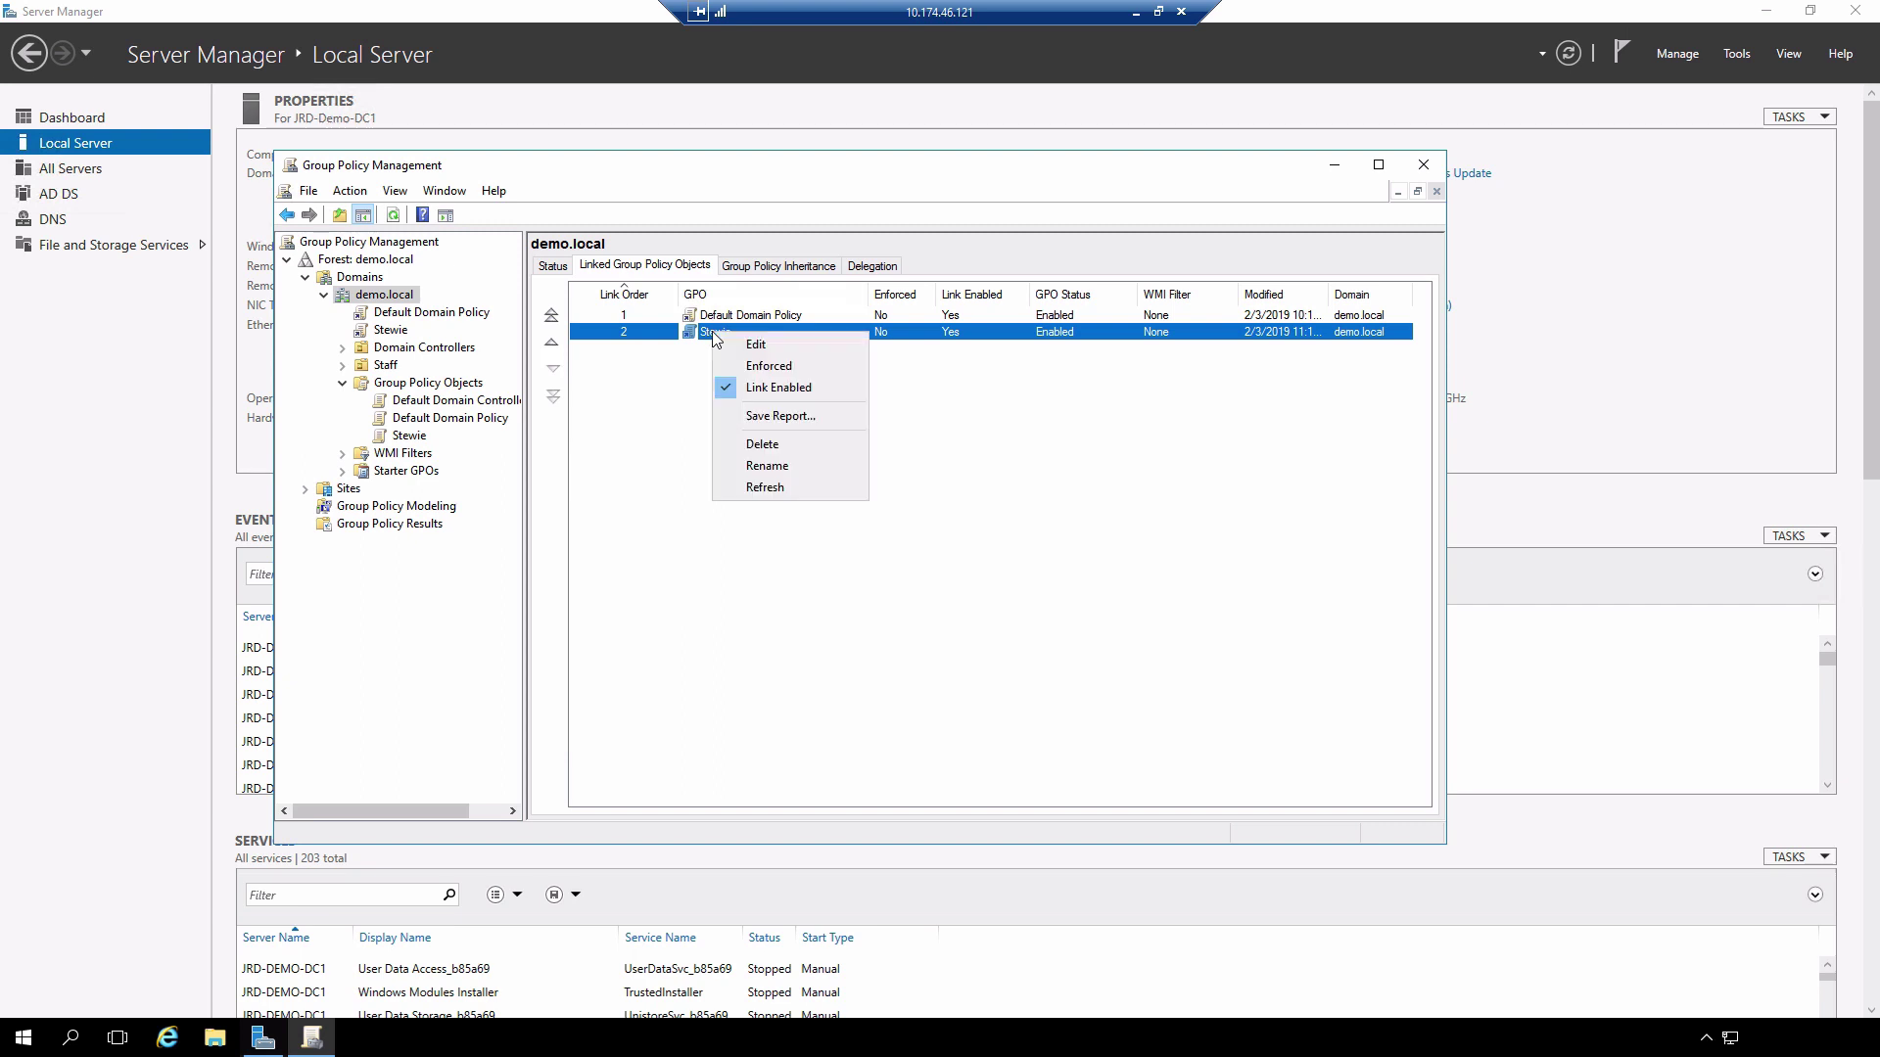
pyautogui.click(768, 351)
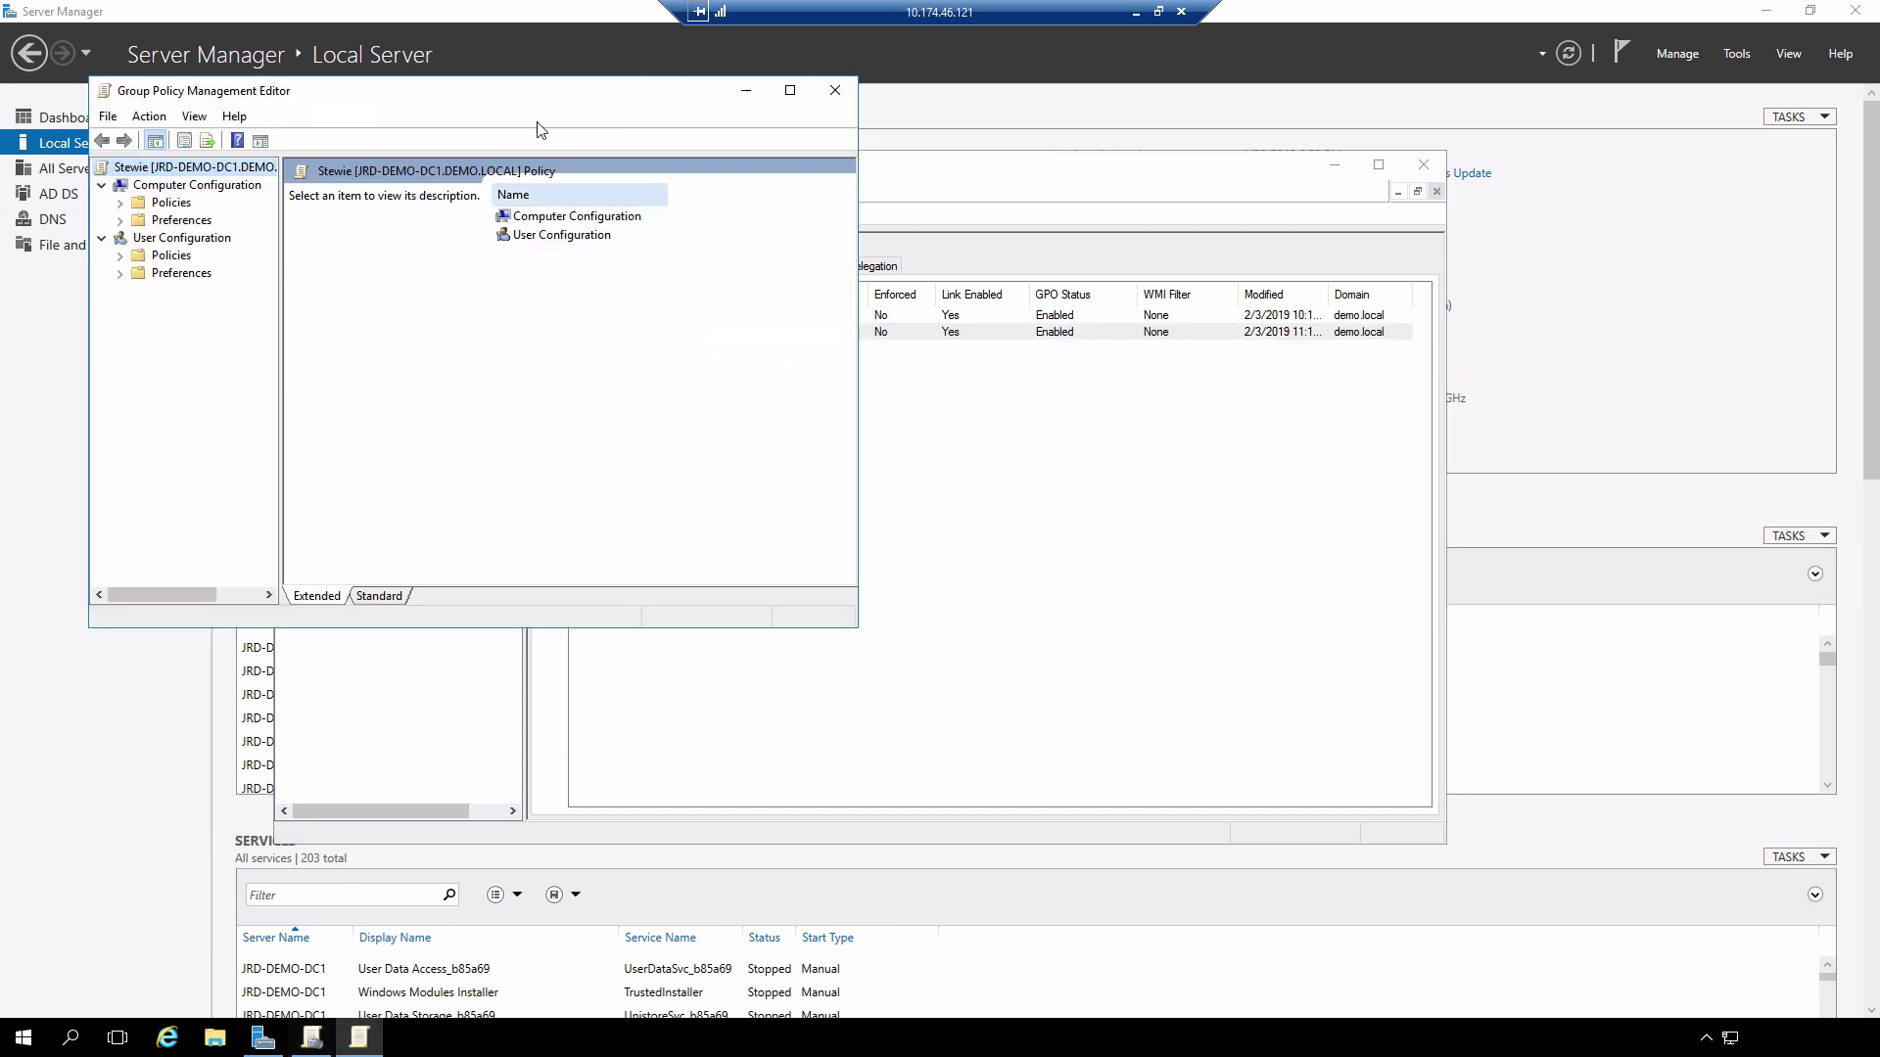
pyautogui.moveTo(497, 93); pyautogui.dragTo(814, 252)
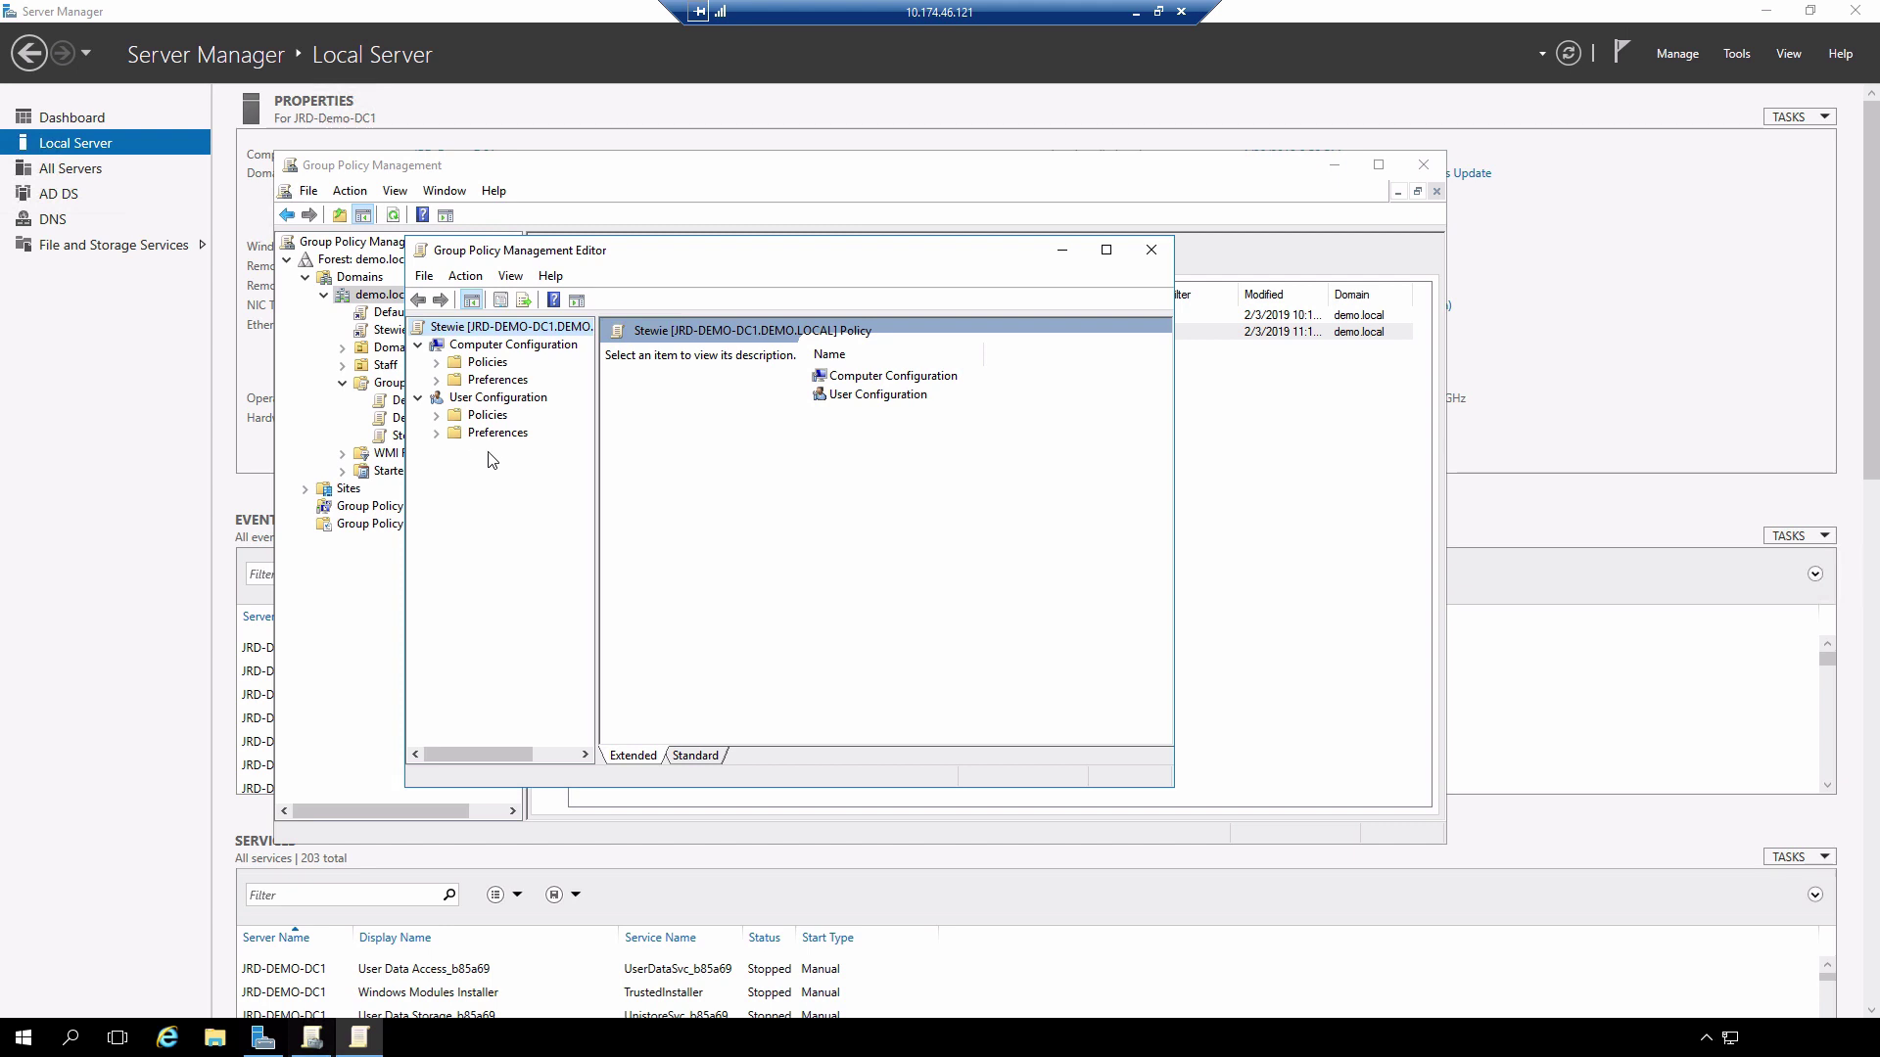
# Step: Browse to User Configuration > Policies > Administrative Templates > Desktop > Desktop in Standard view and select Desktop Wallpaper
pyautogui.click(438, 416)
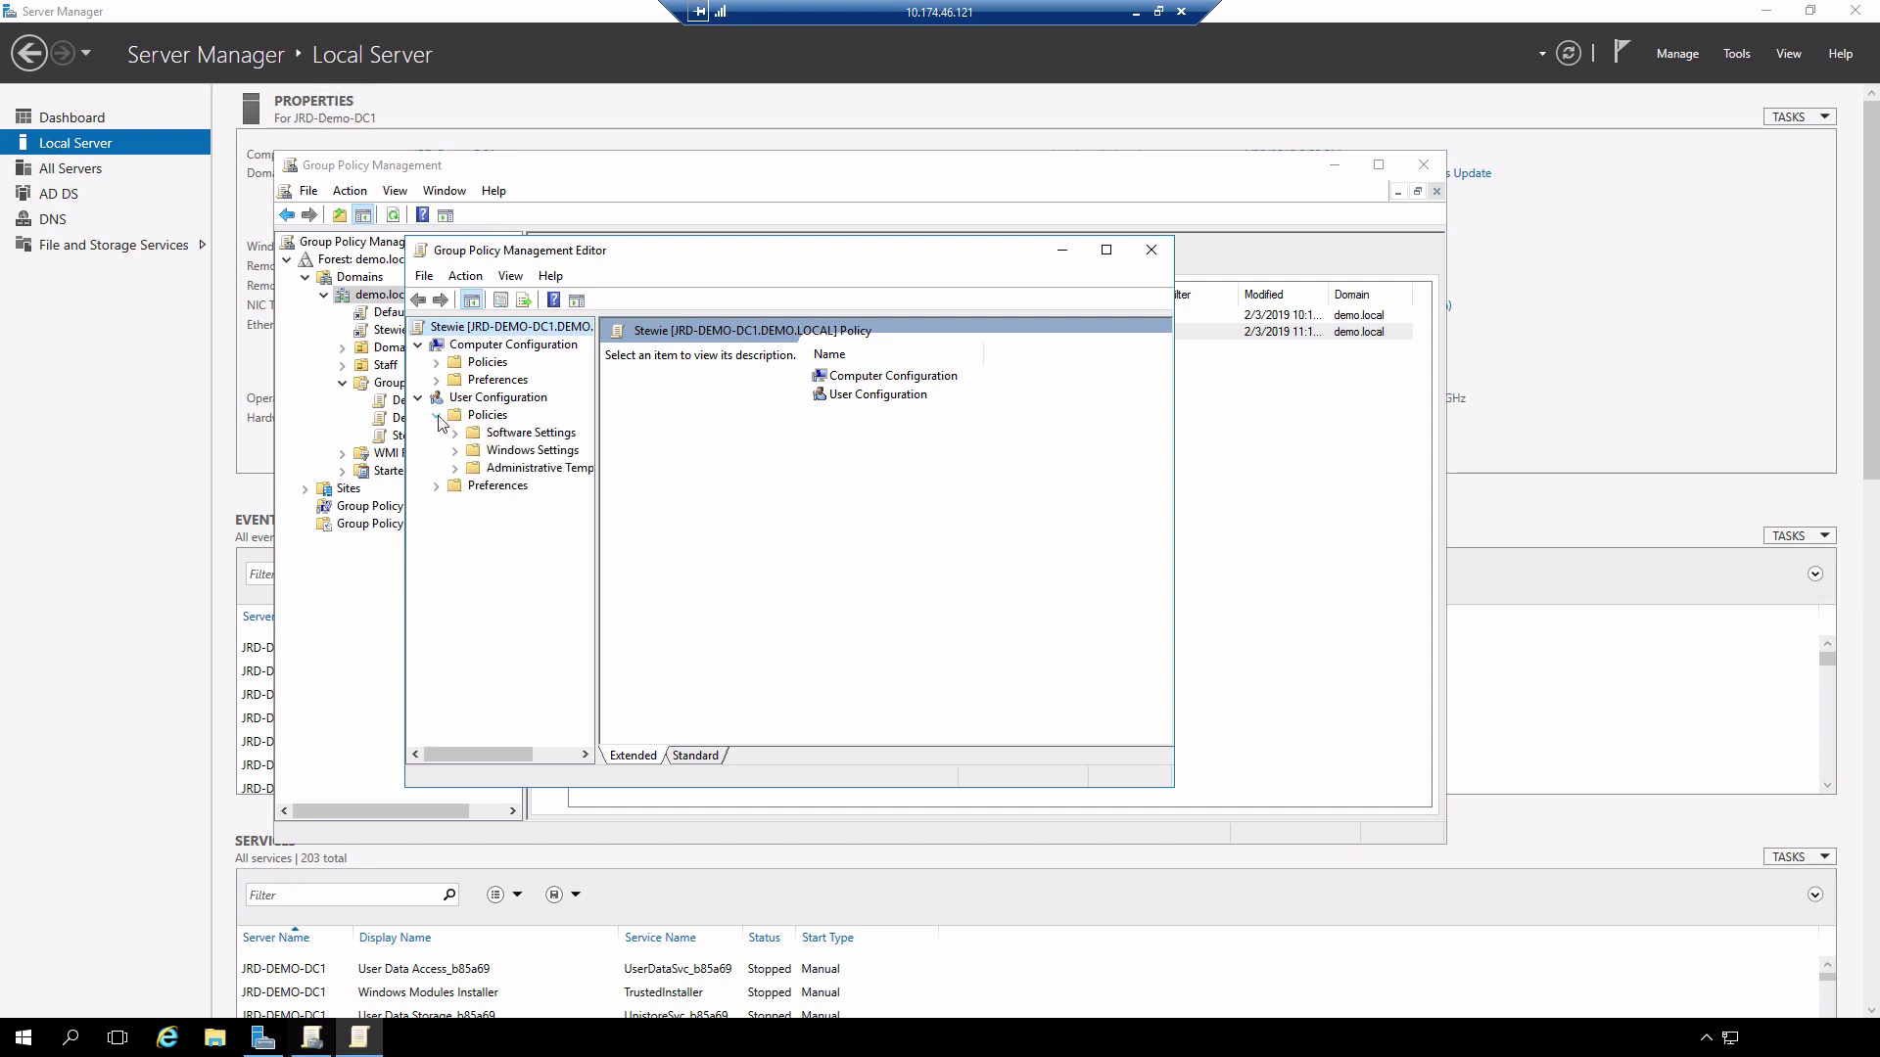
pyautogui.click(456, 470)
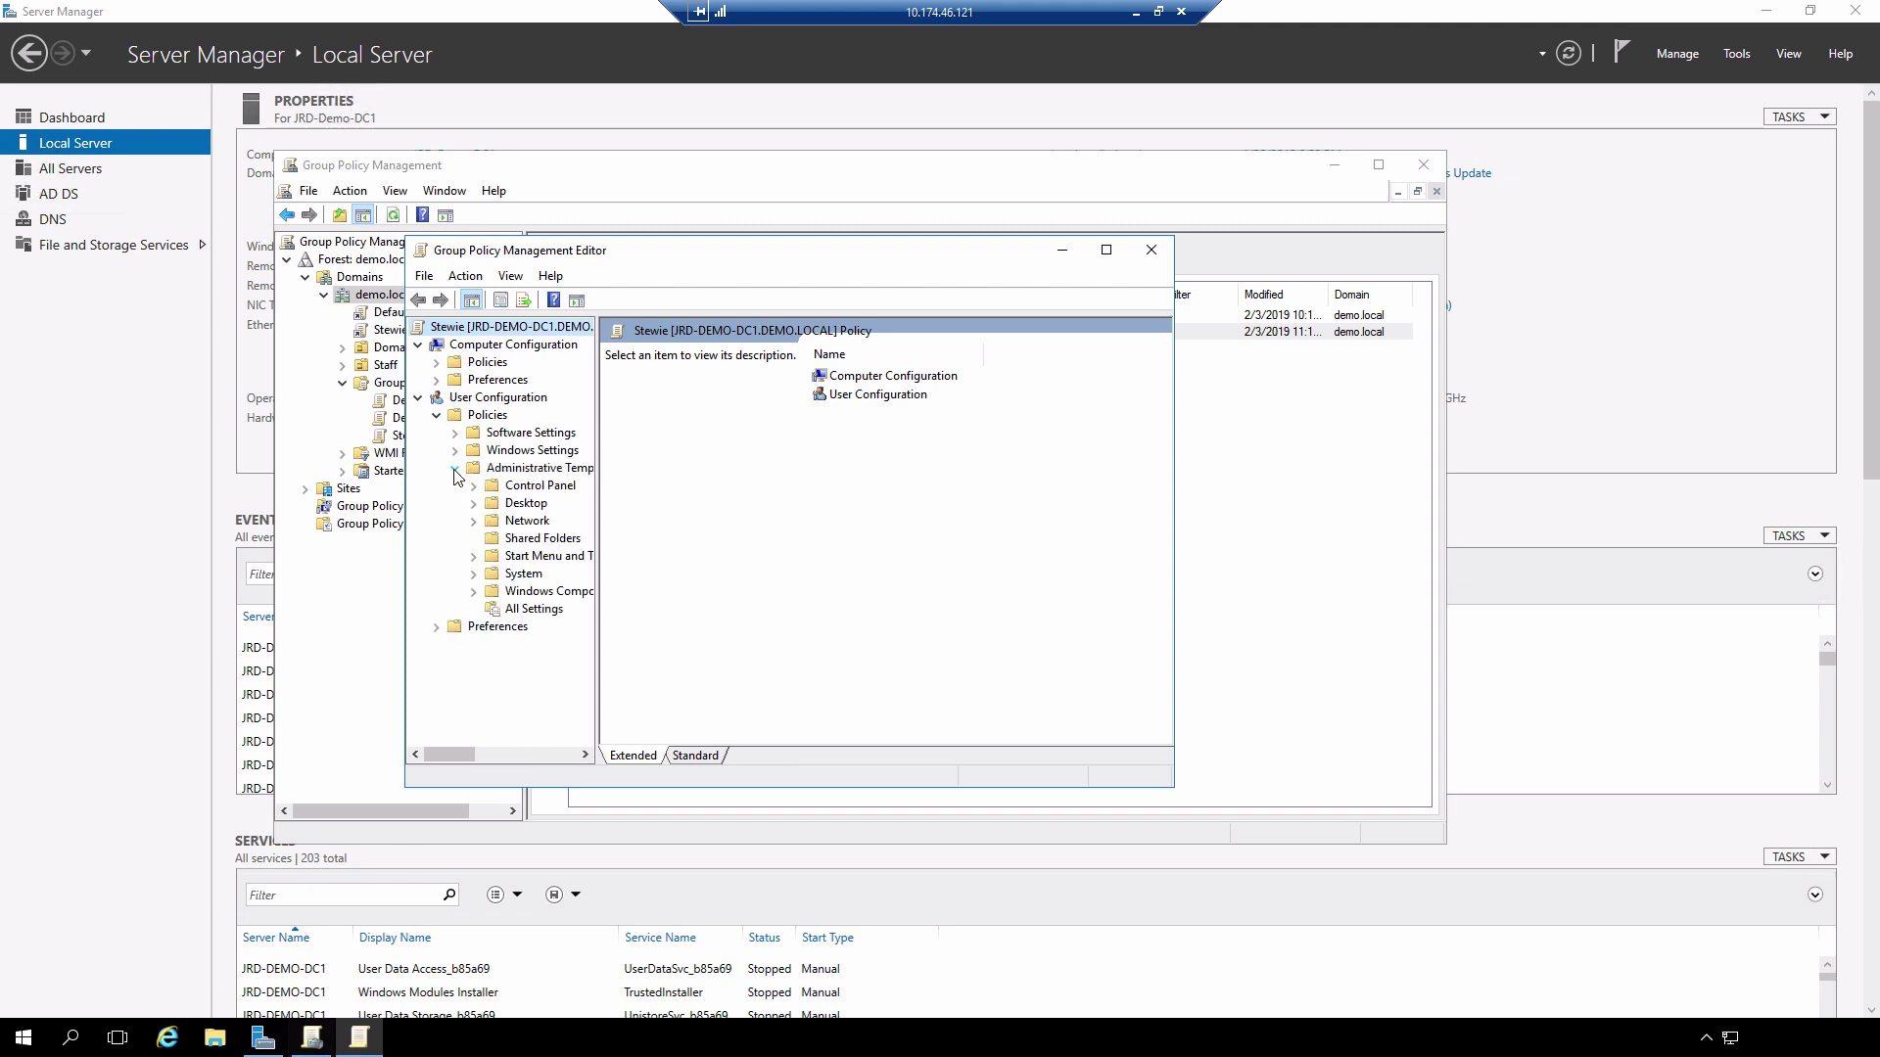
pyautogui.click(473, 504)
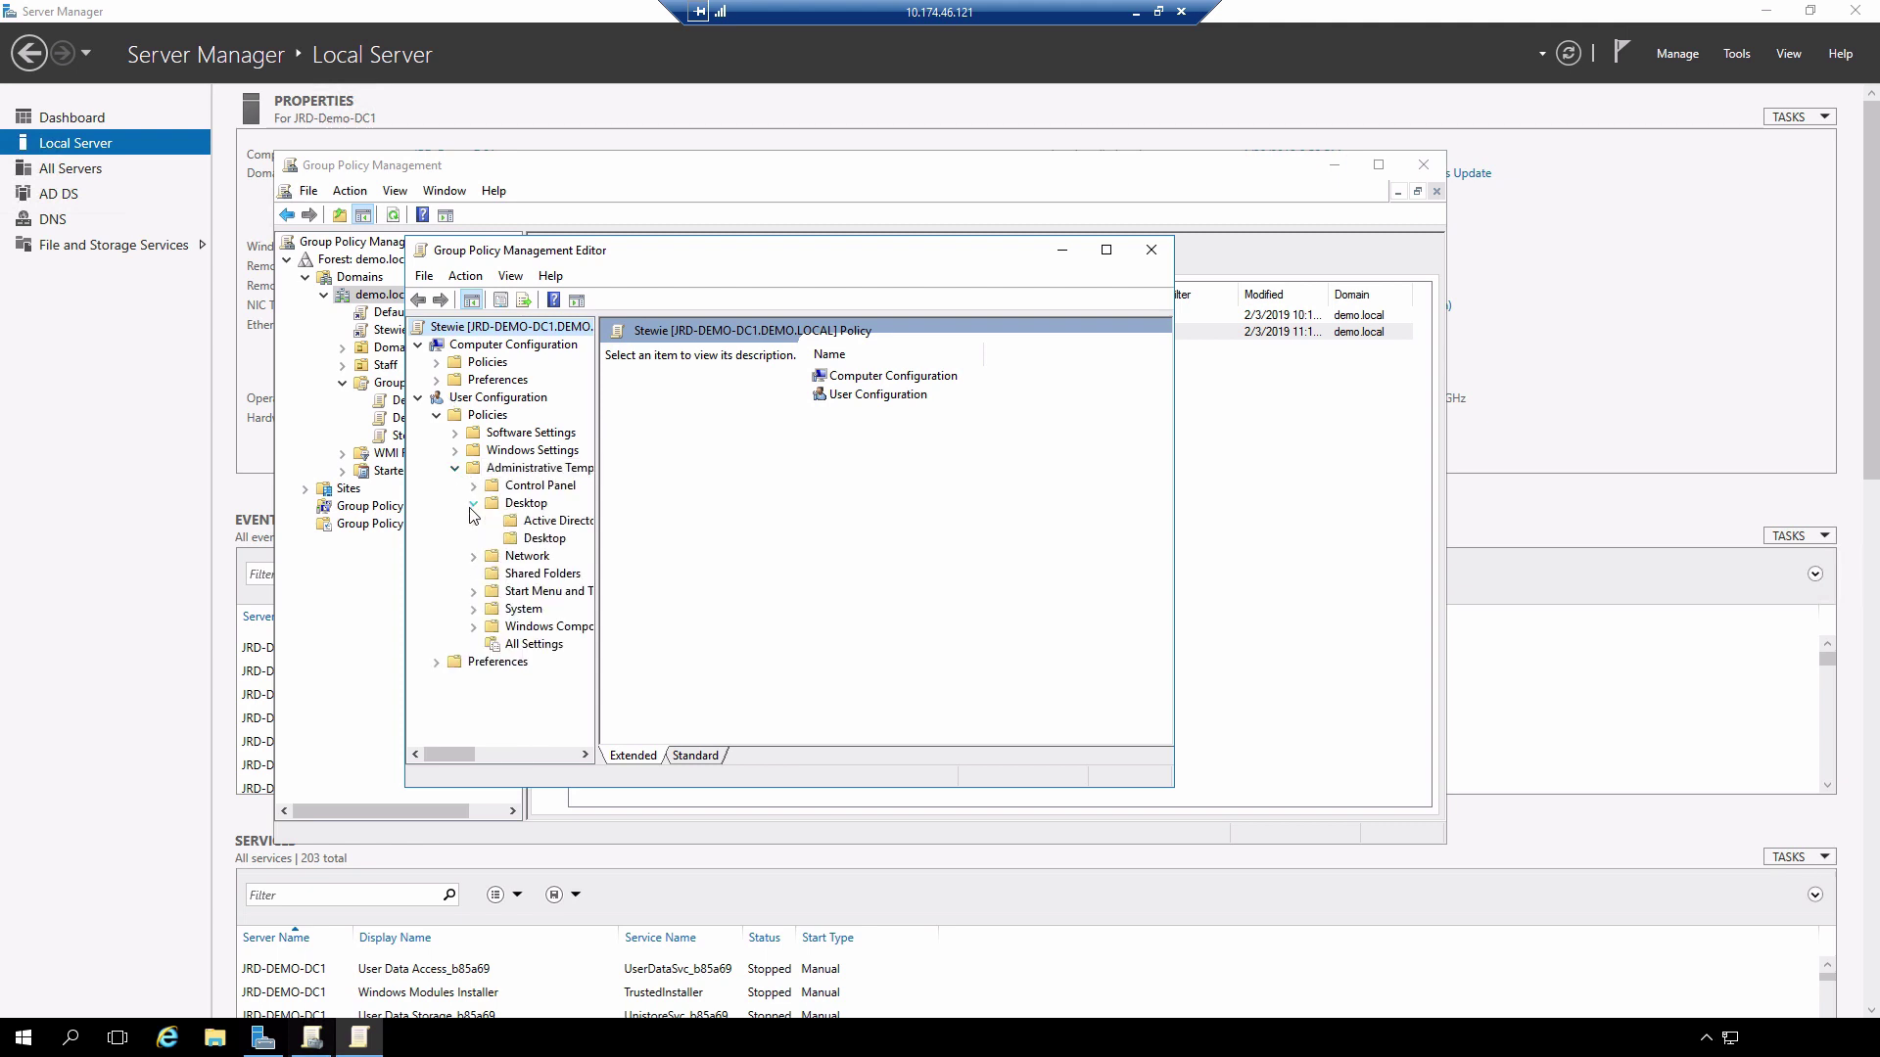
pyautogui.click(513, 542)
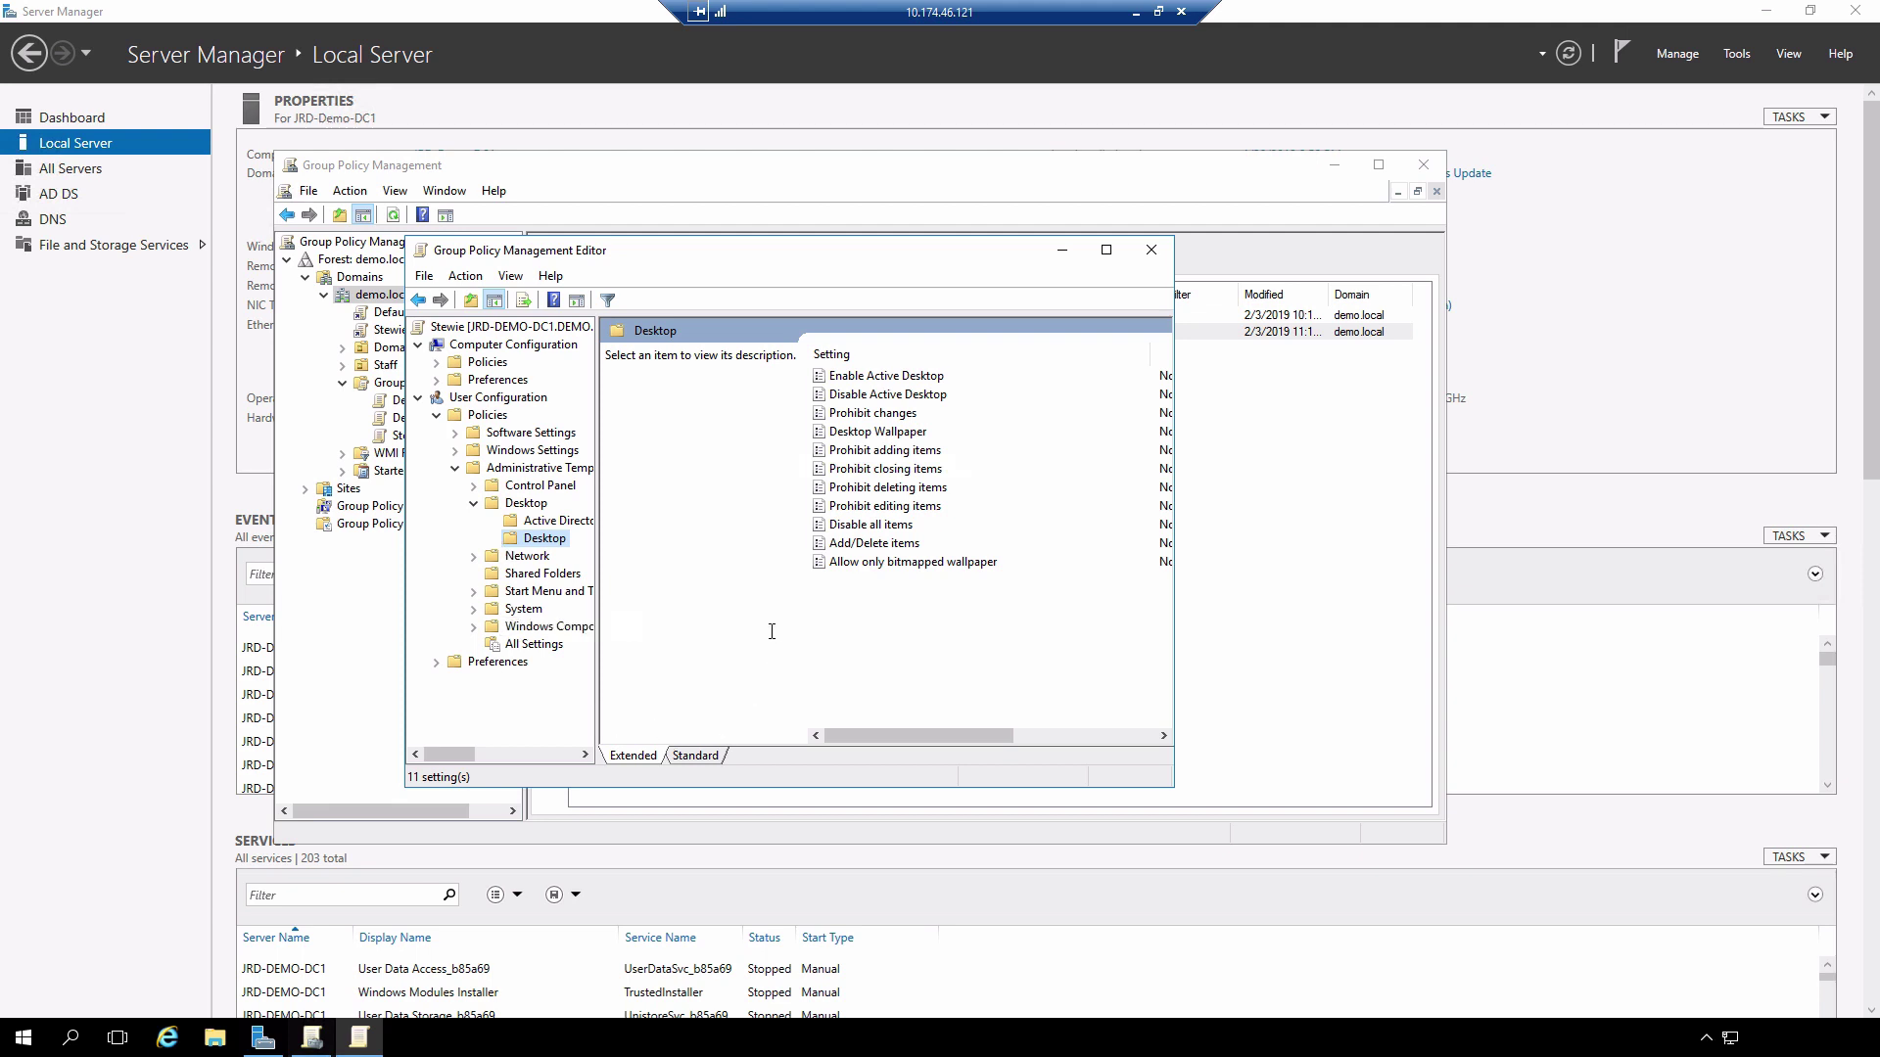
pyautogui.click(696, 756)
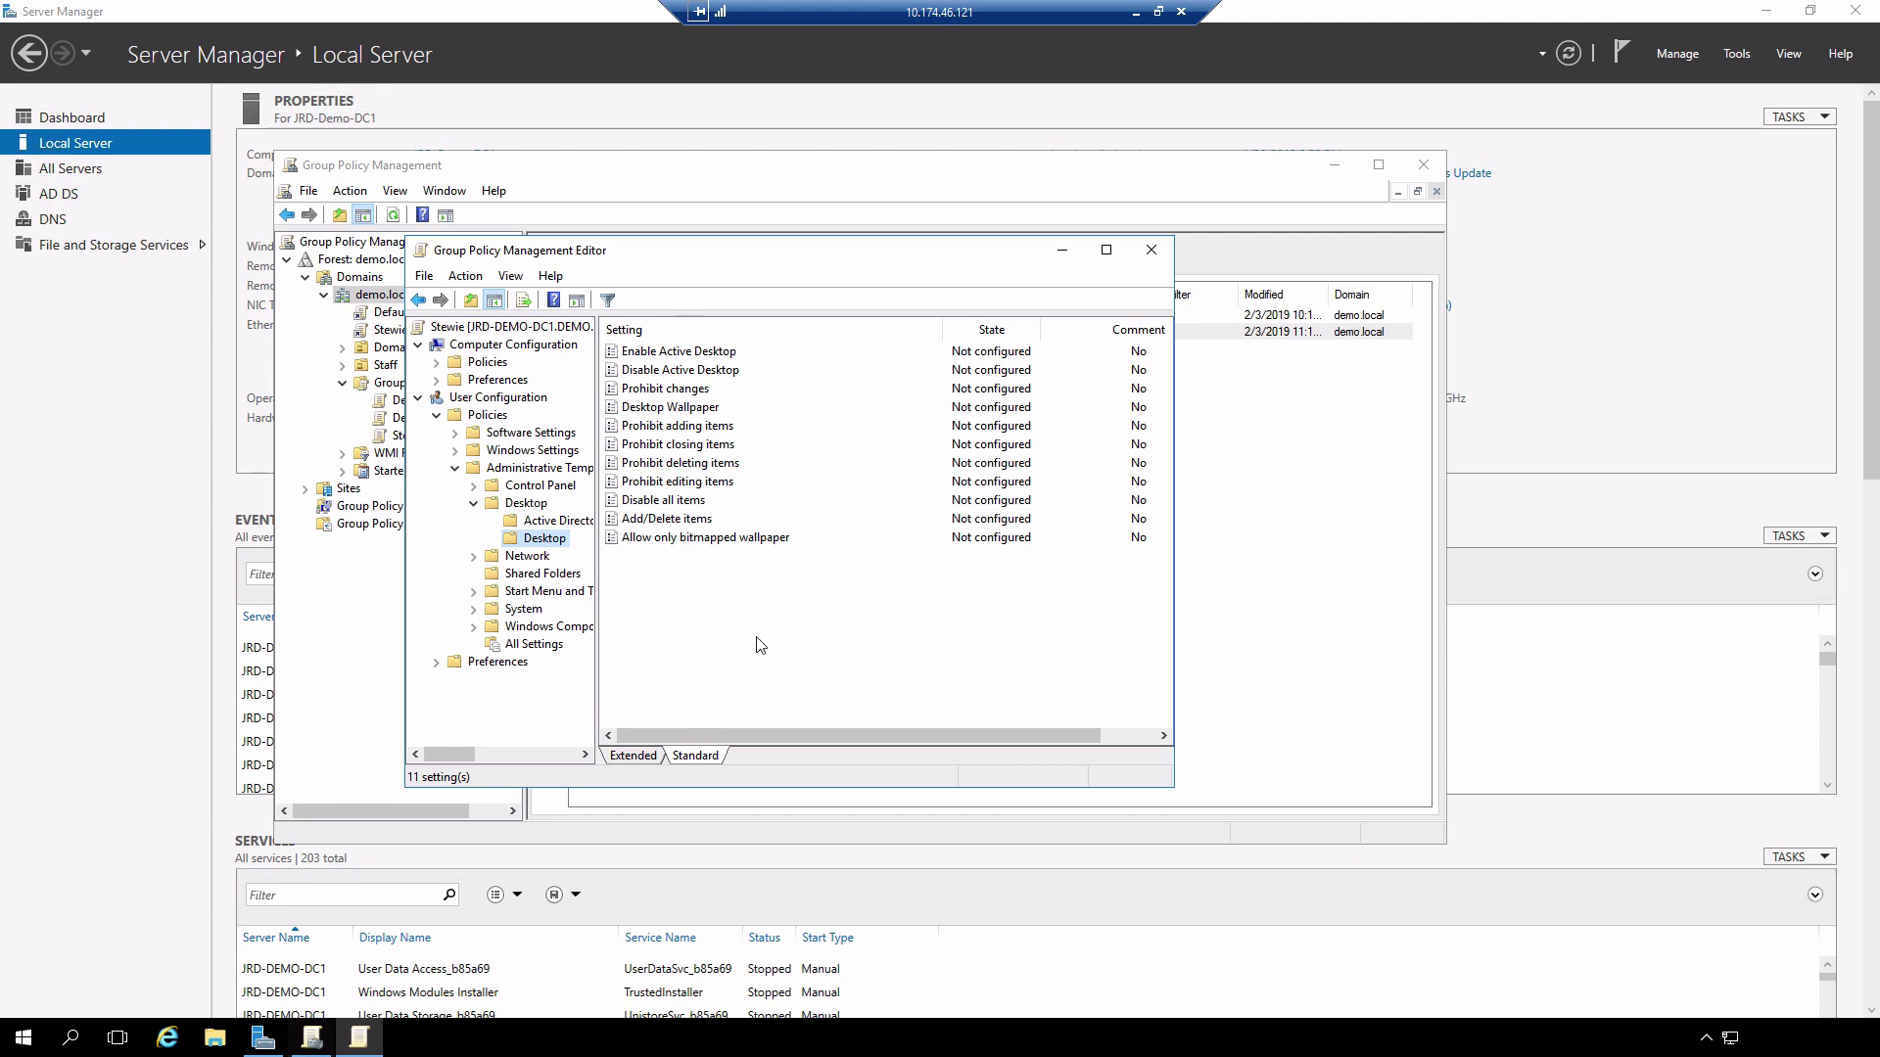
pyautogui.click(657, 410)
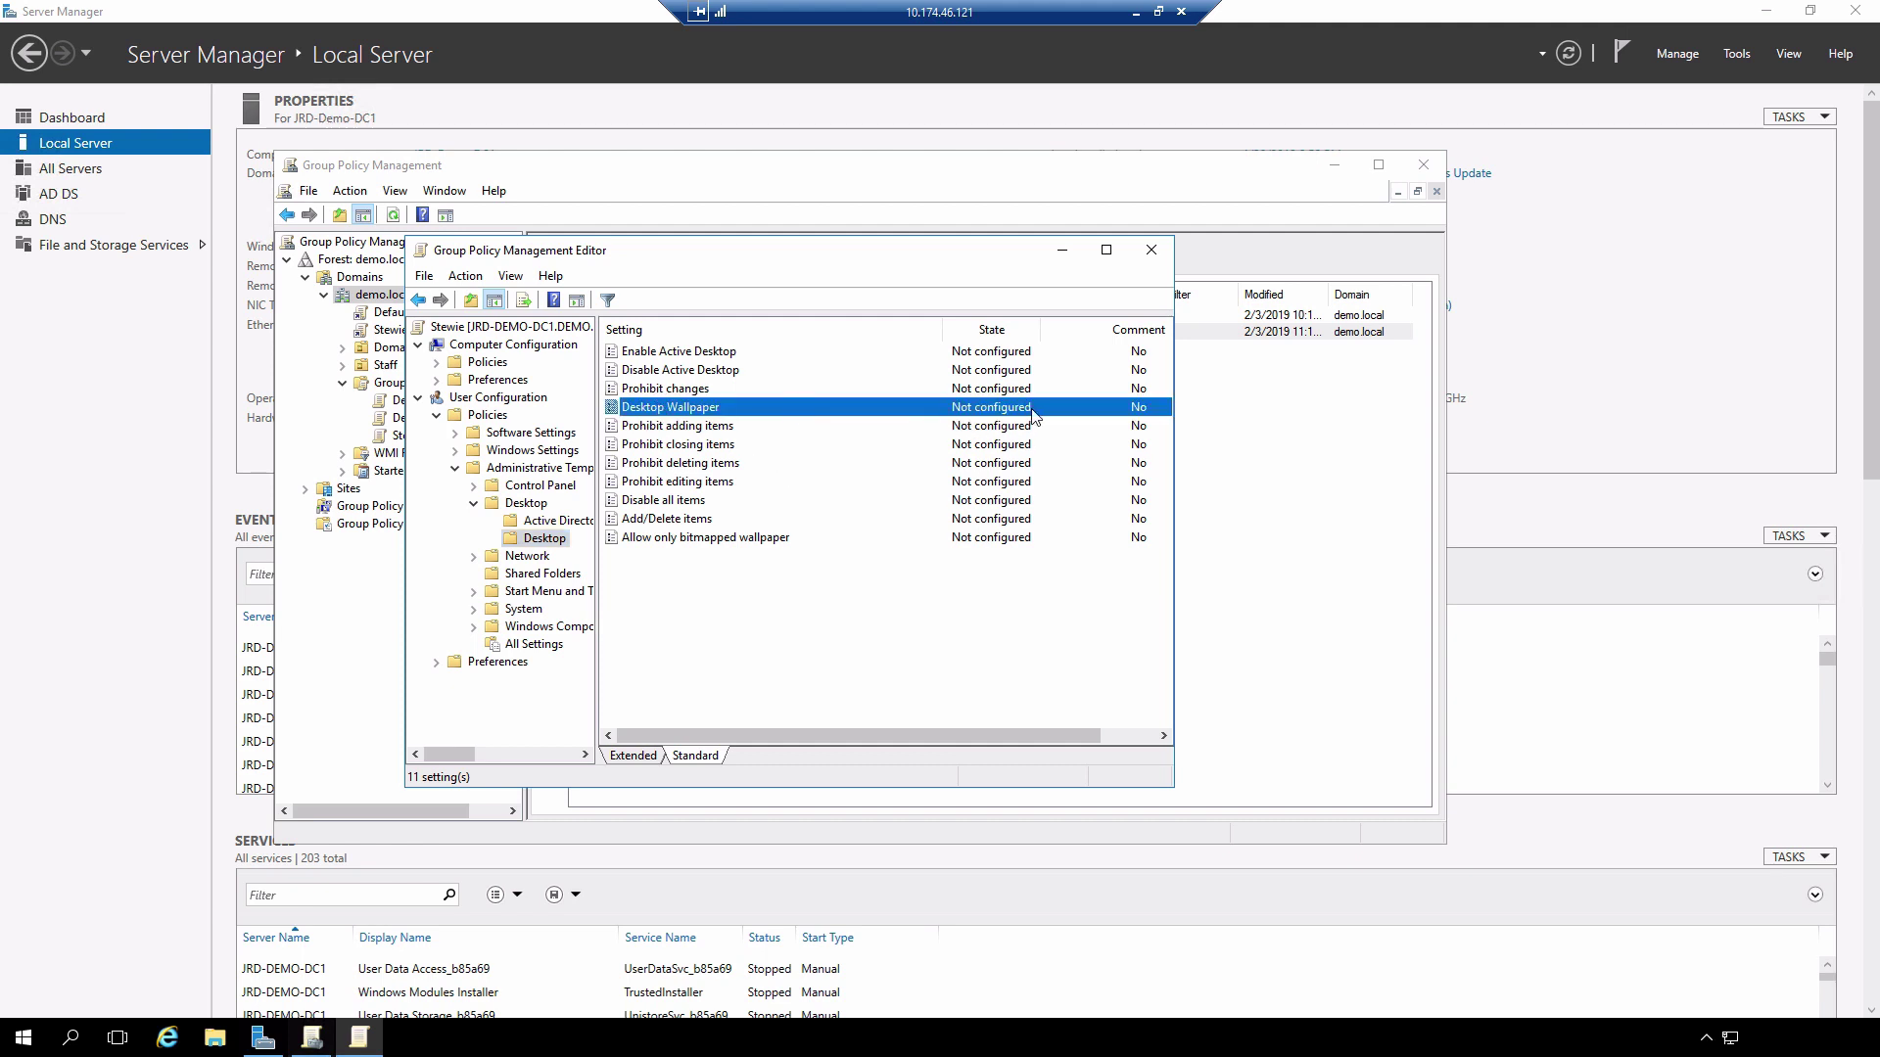
# Step: Enable the Desktop Wallpaper policy with wallpaper name C:\wallpapers\stewie.jpg and Center style
pyautogui.doubleClick(610, 410)
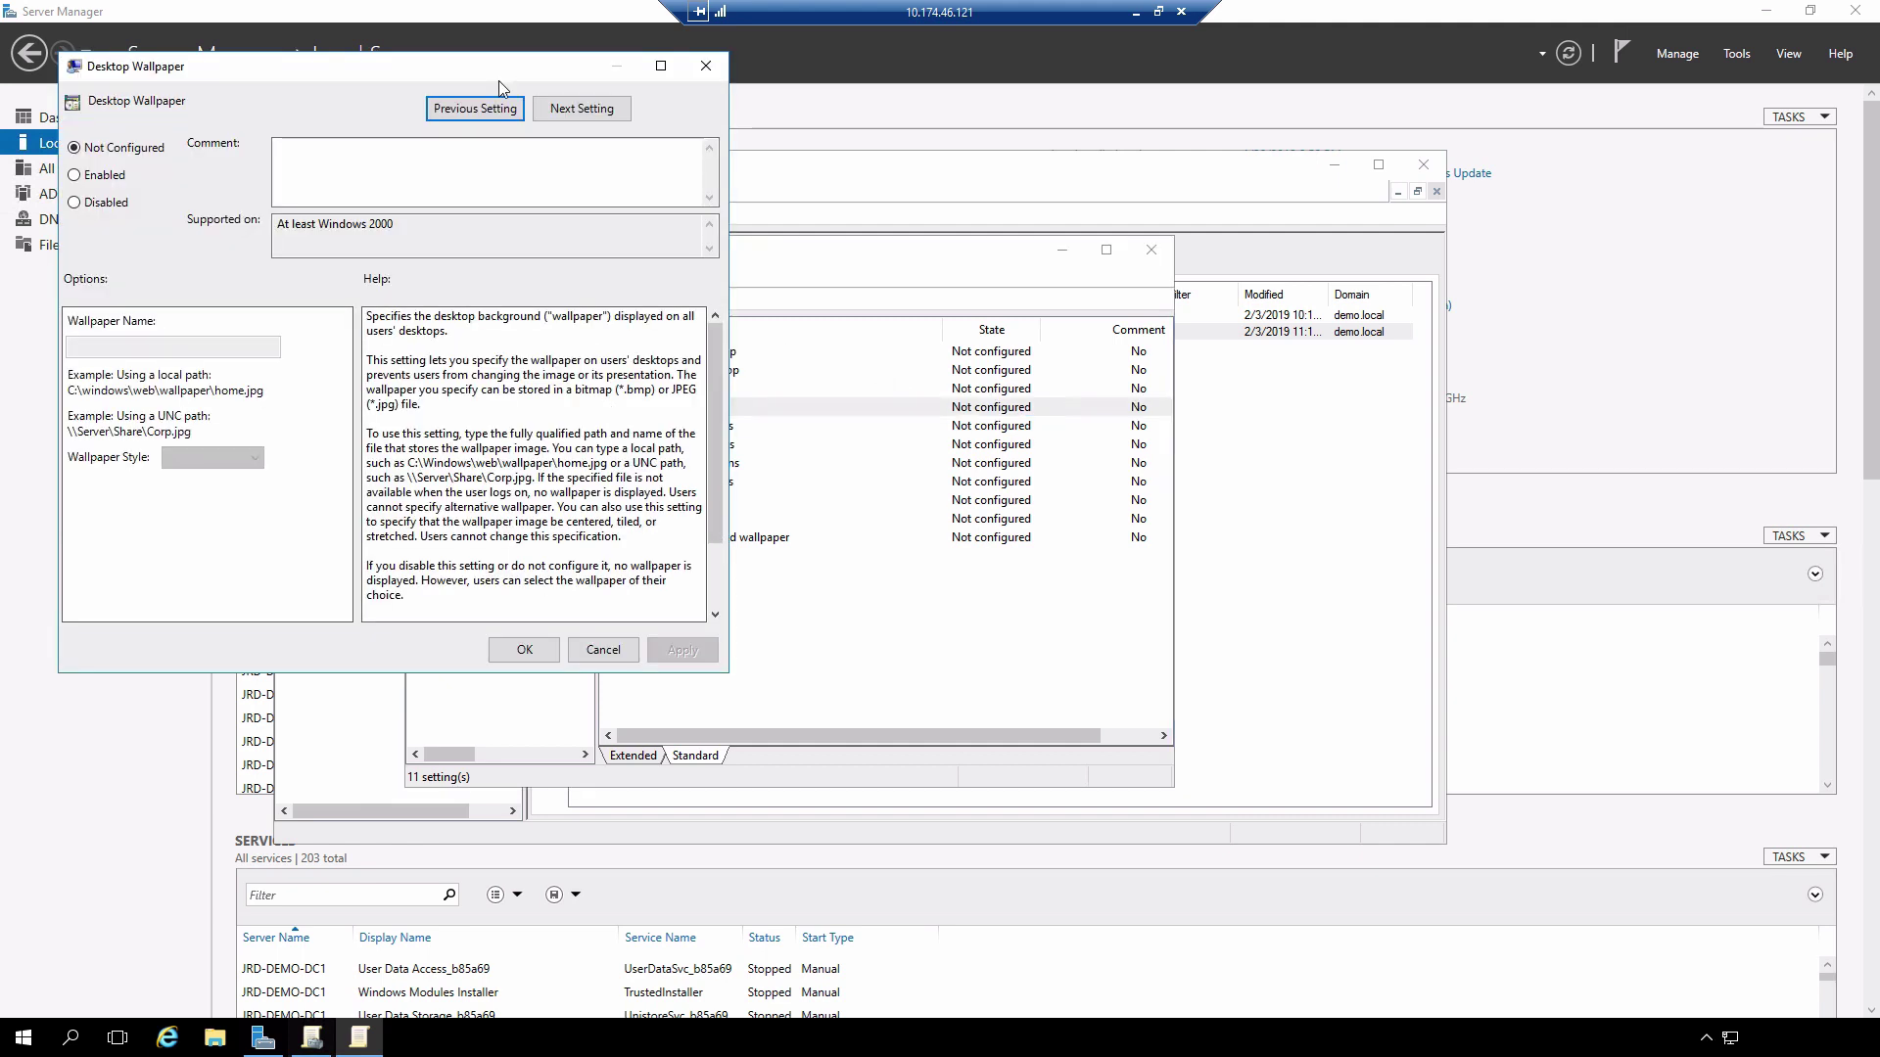
pyautogui.moveTo(493, 76); pyautogui.dragTo(943, 239)
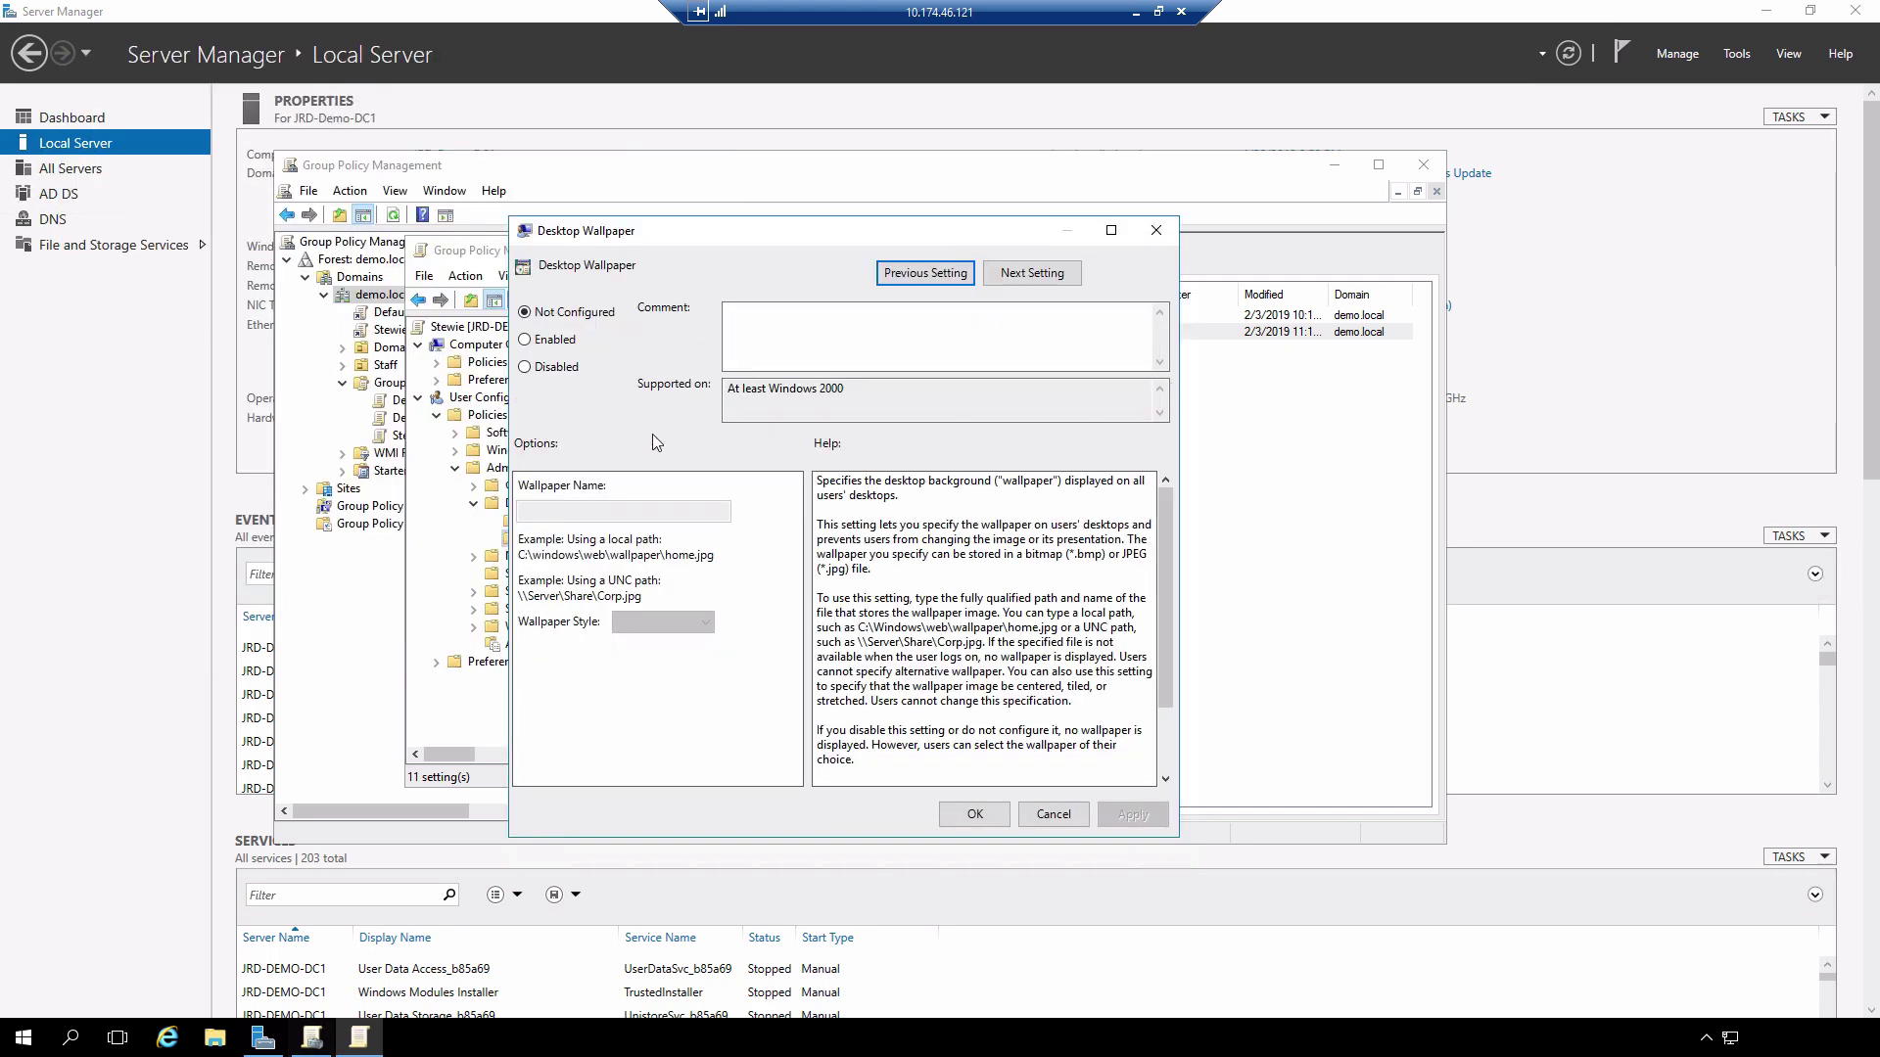
pyautogui.click(526, 340)
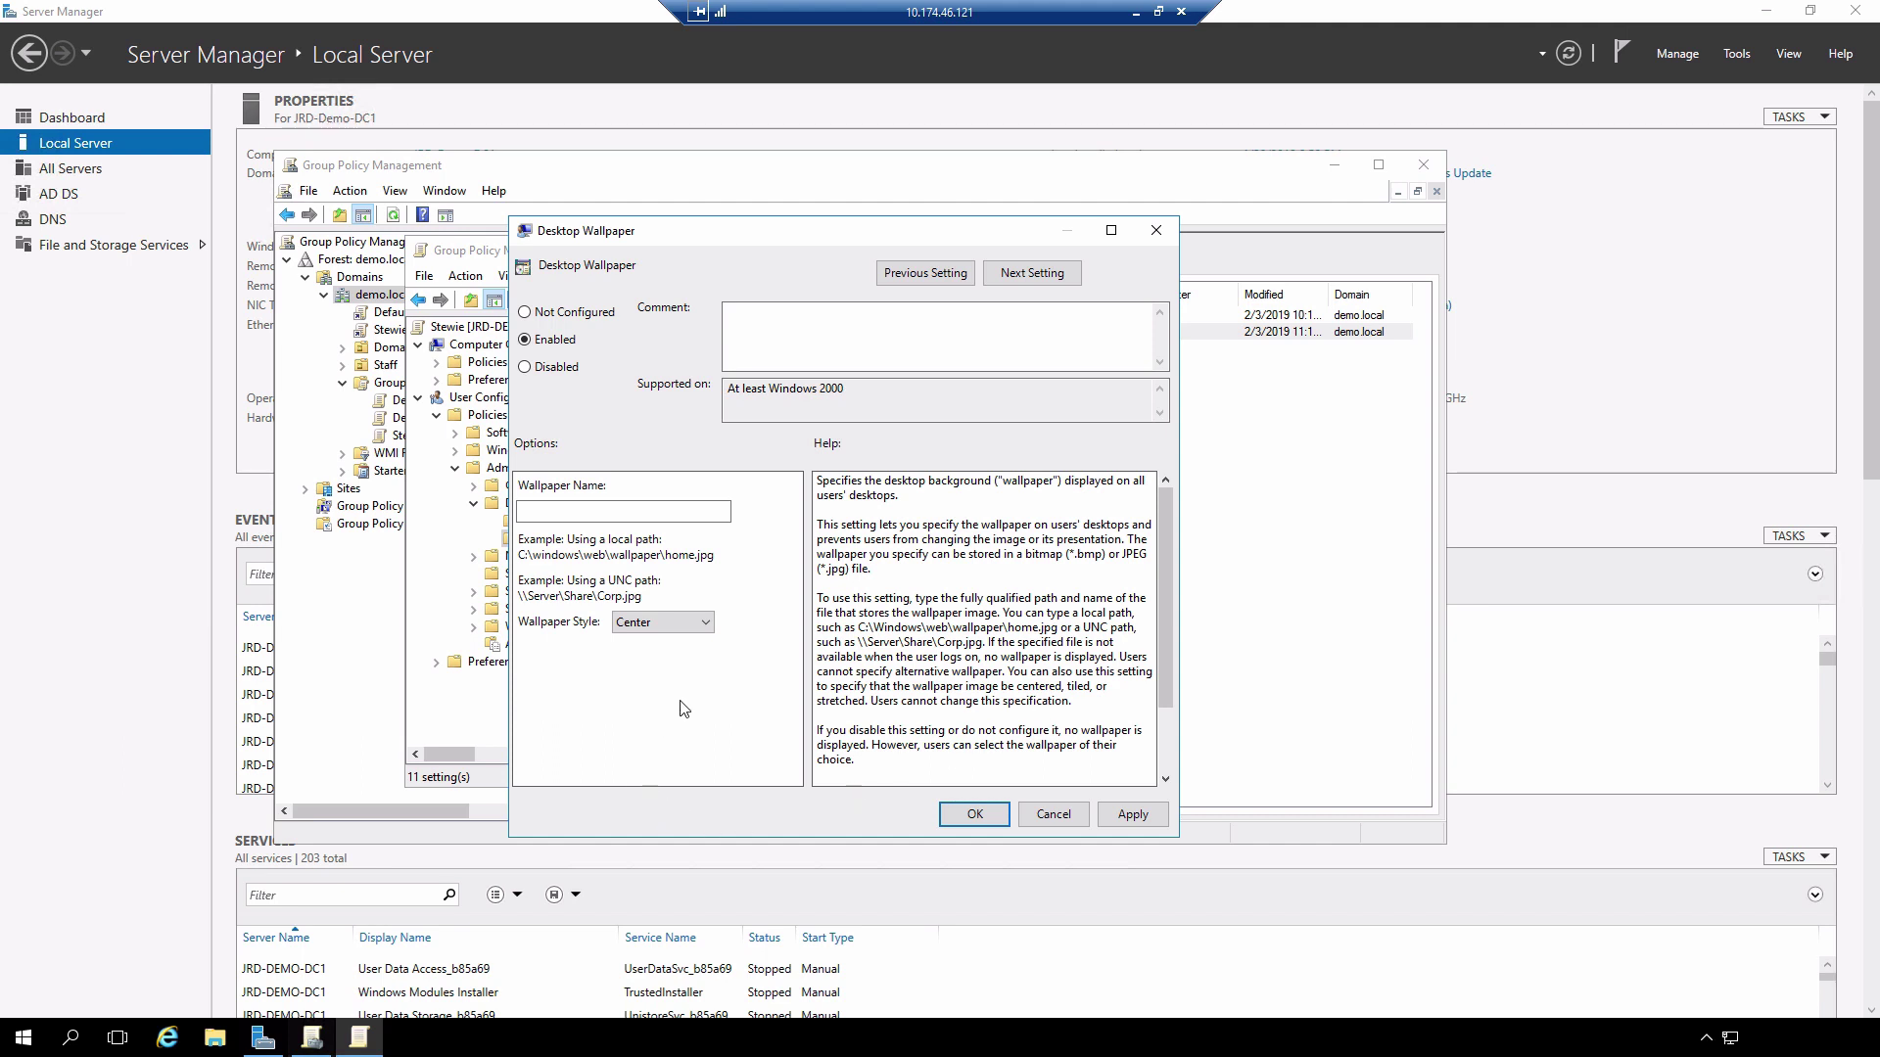
pyautogui.click(607, 508)
pyautogui.write('C:\\wallpapers\\stewie.jpg')
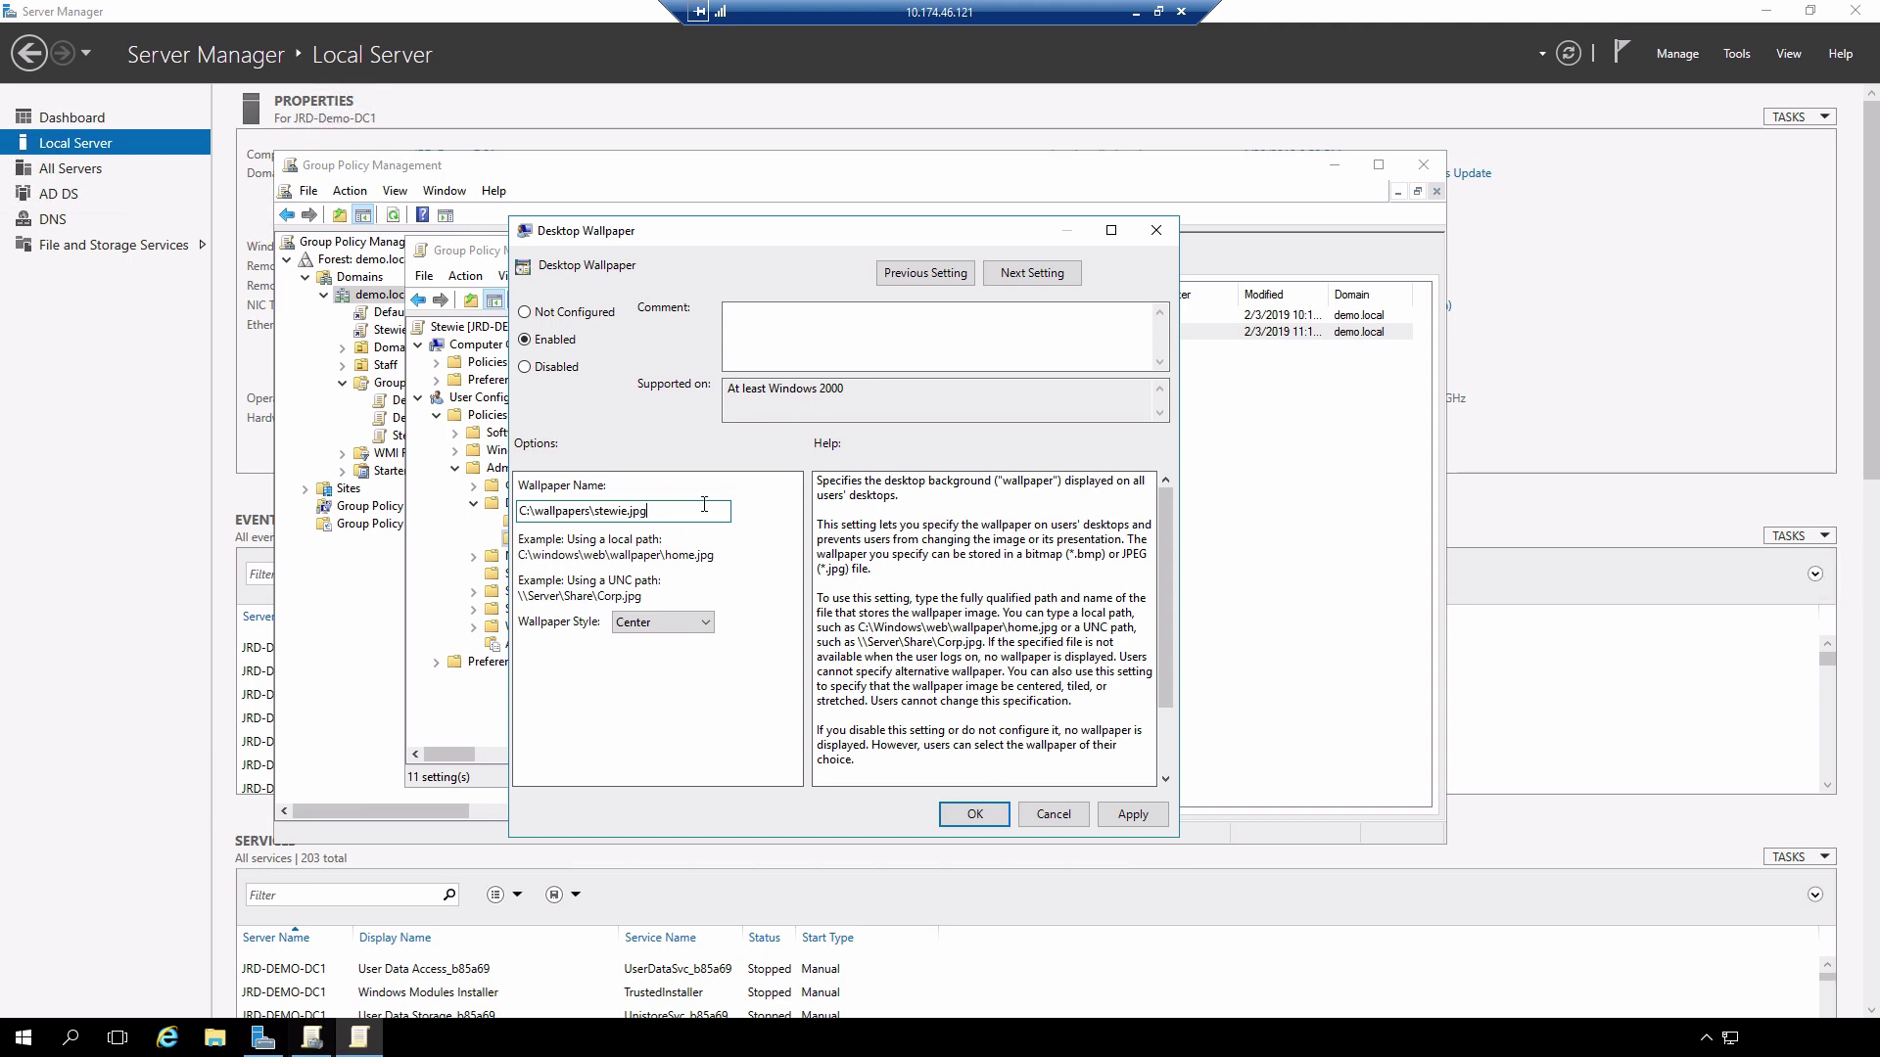
# Step: Save the Desktop Wallpaper setting and close the Group Policy Management Editor
pyautogui.click(955, 815)
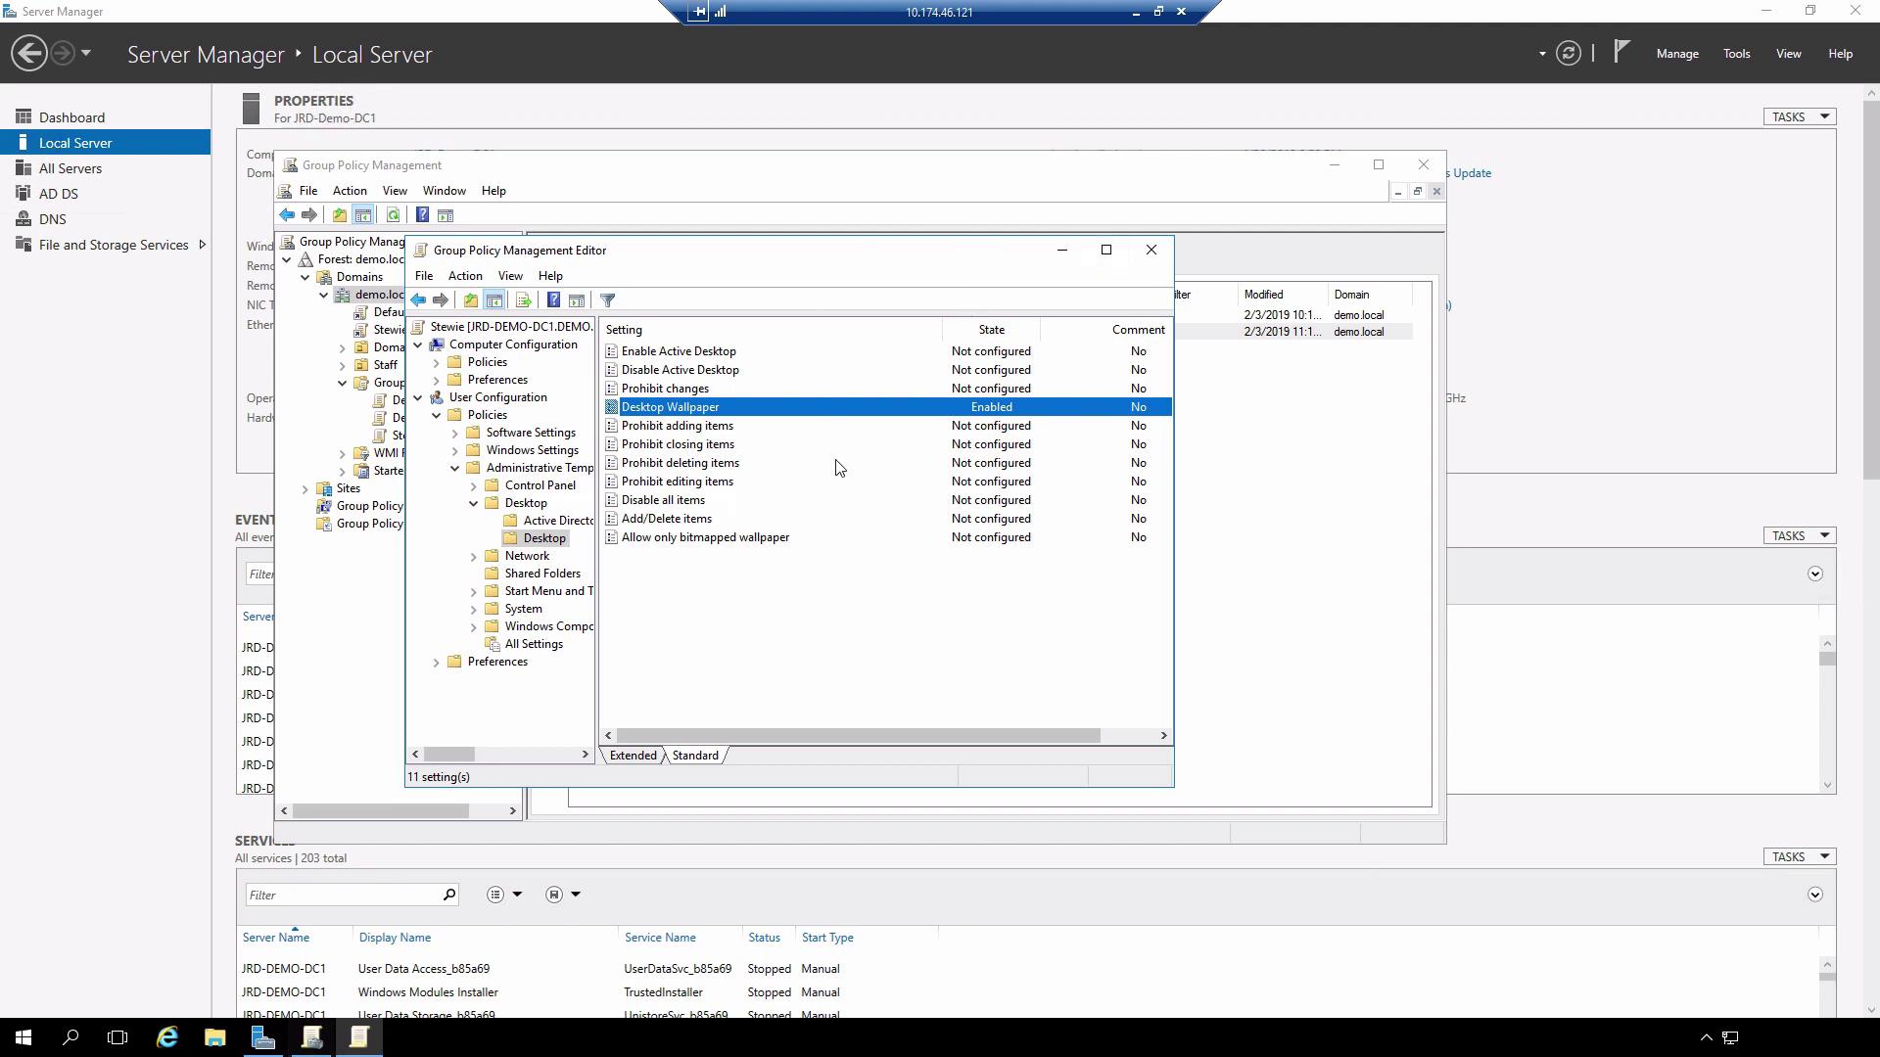
pyautogui.click(1153, 250)
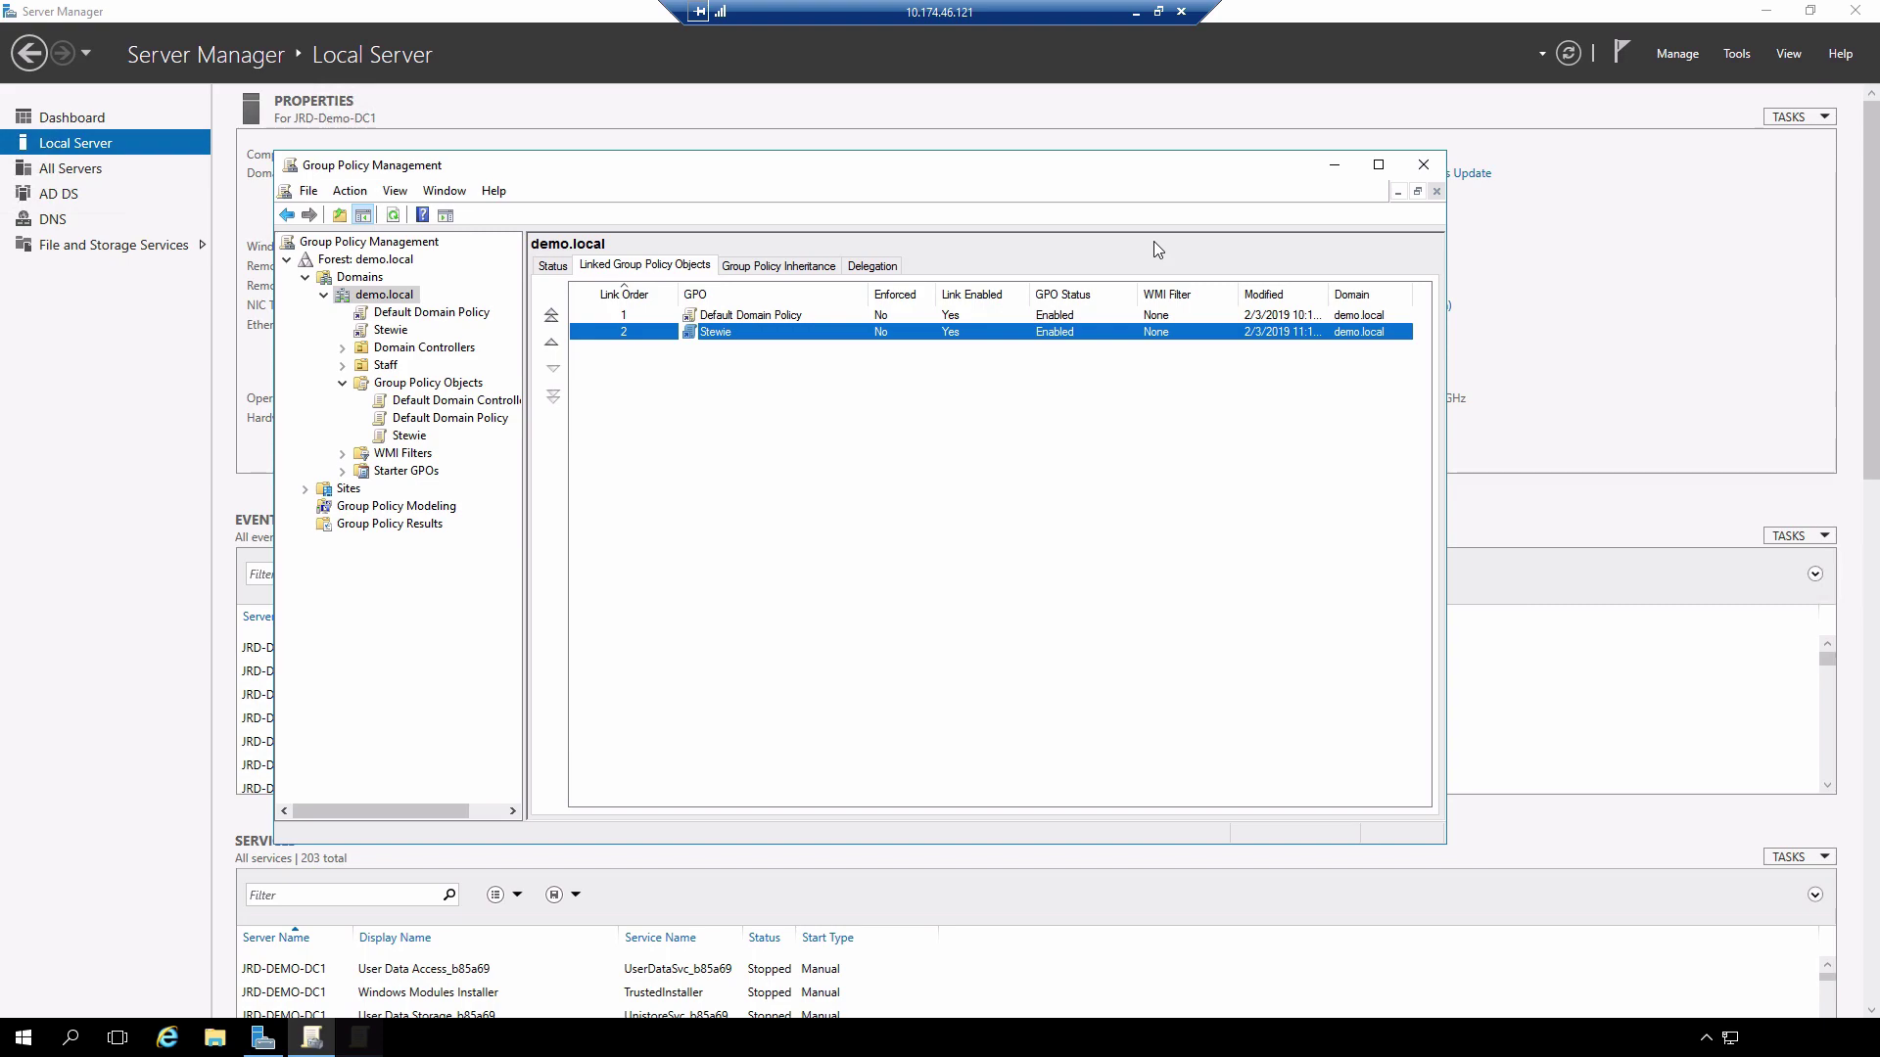
# Step: Minimize the server session and connect by Remote Desktop to client 10.174.46.122 with the account password
pyautogui.click(1136, 14)
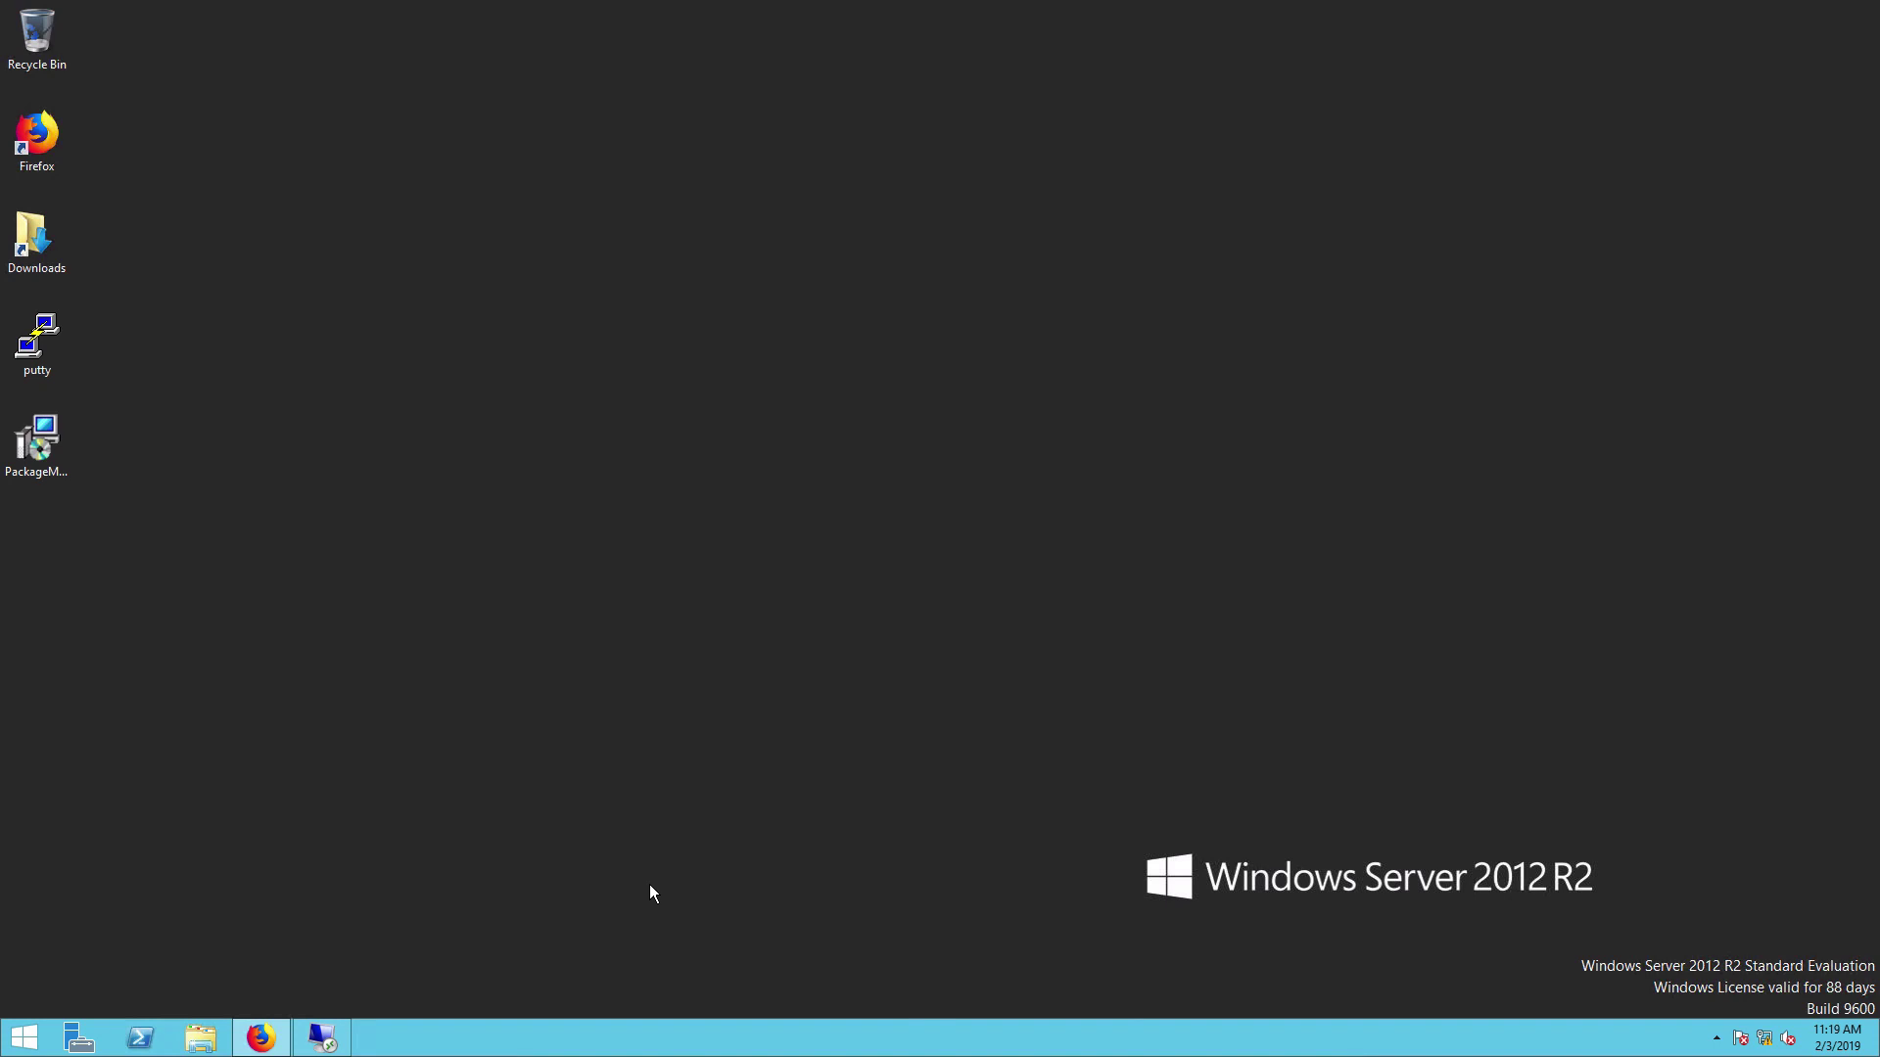
pyautogui.rightClick(324, 1036)
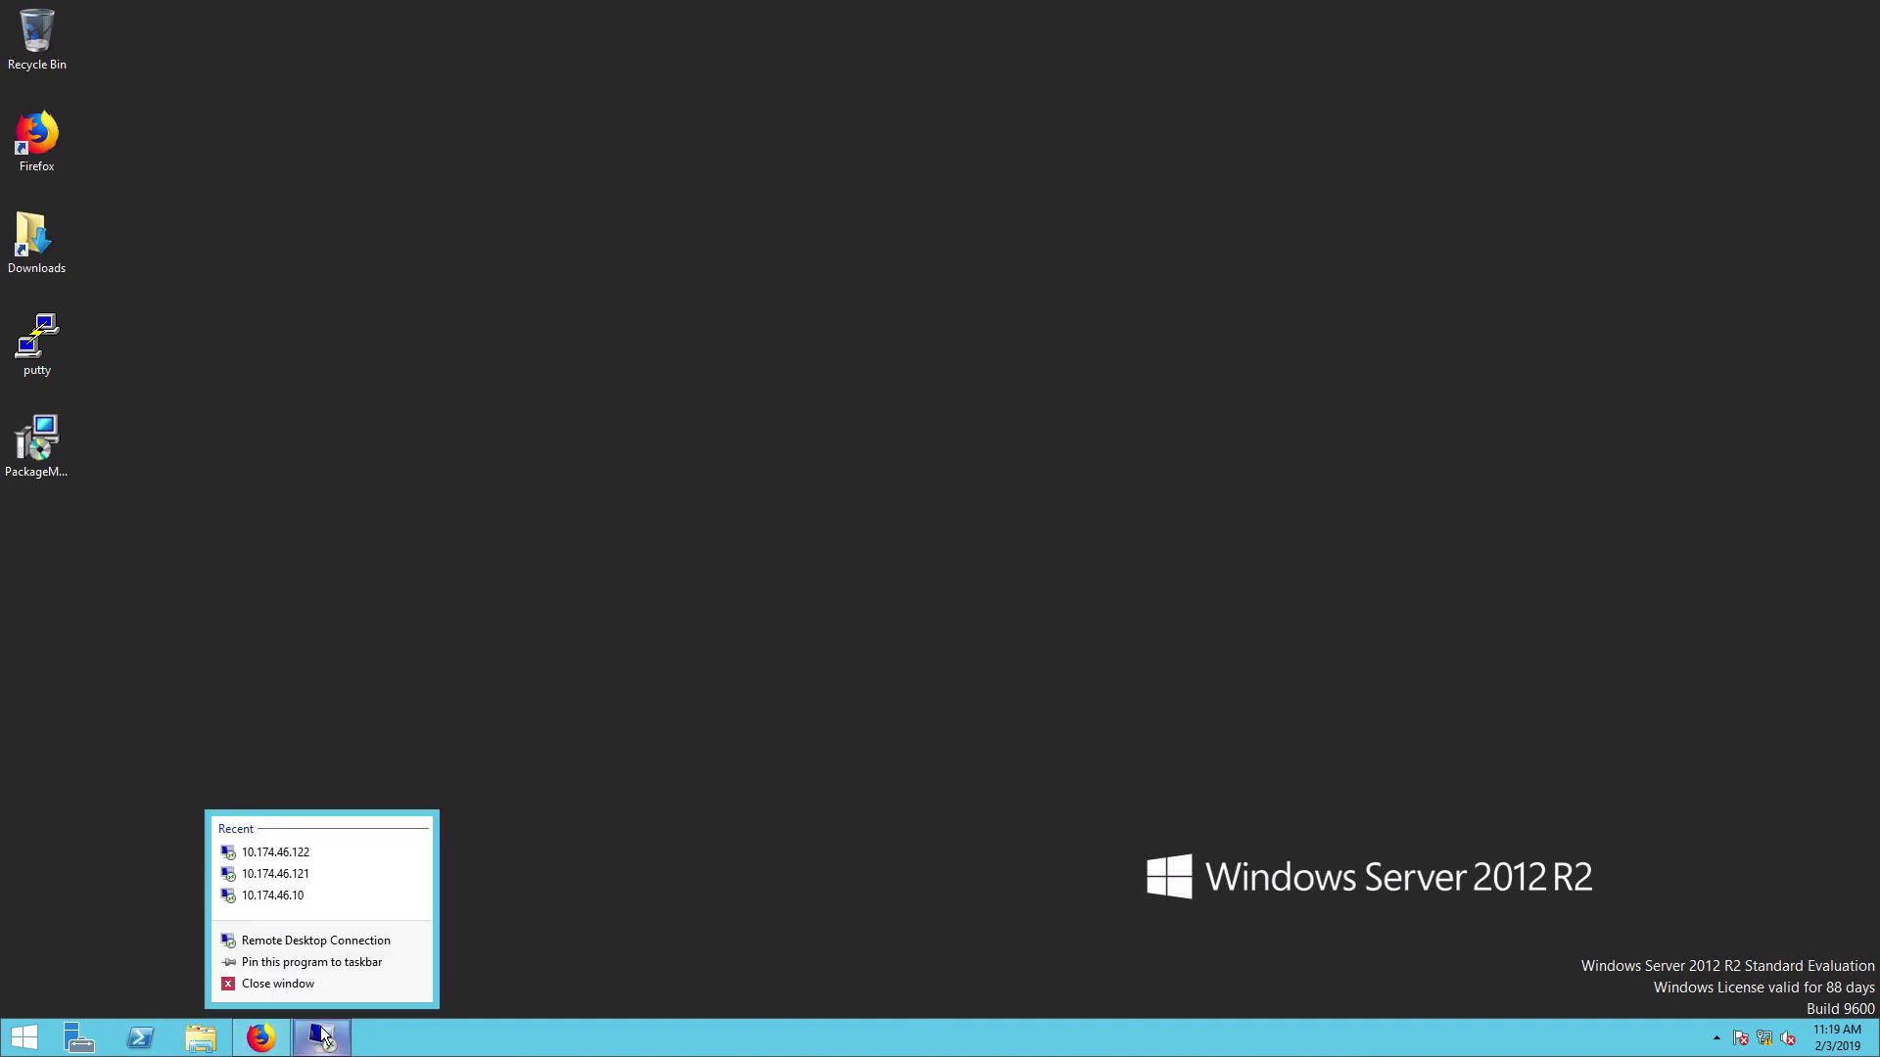
pyautogui.click(338, 854)
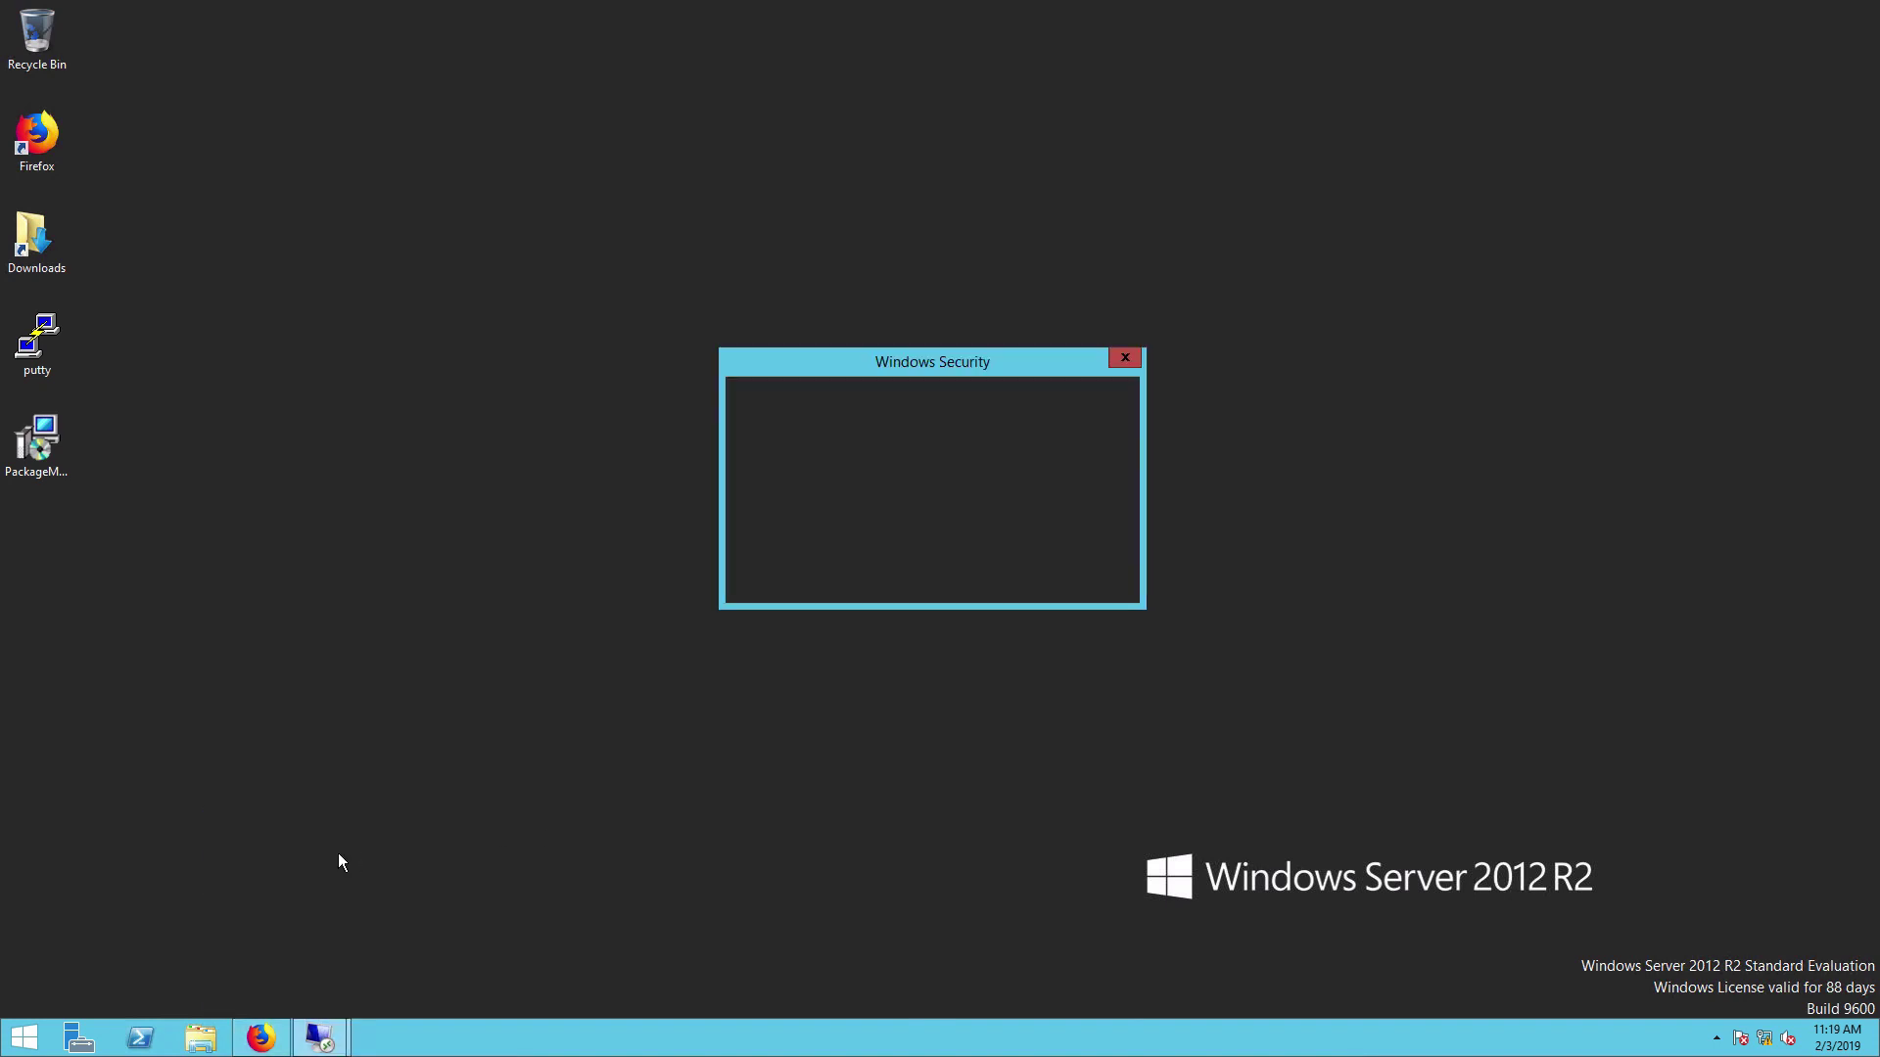
pyautogui.write('********')
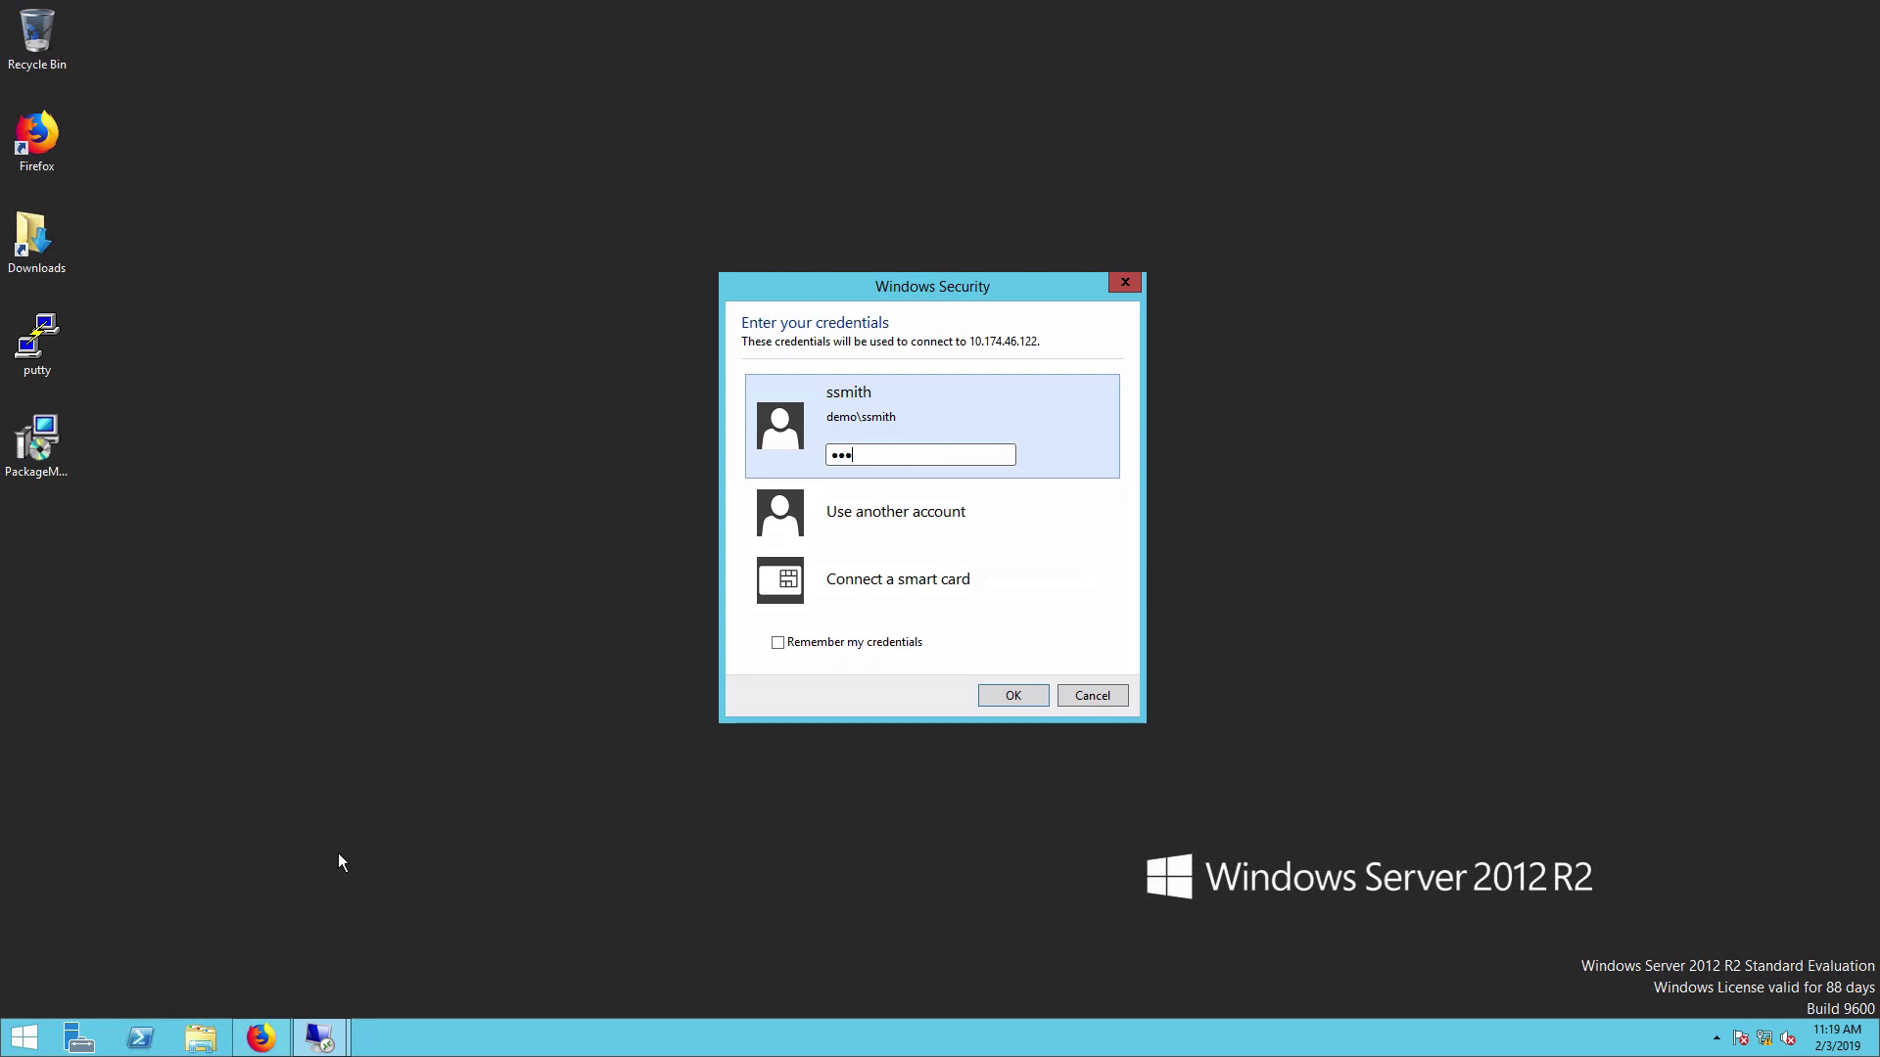
pyautogui.press('Return')
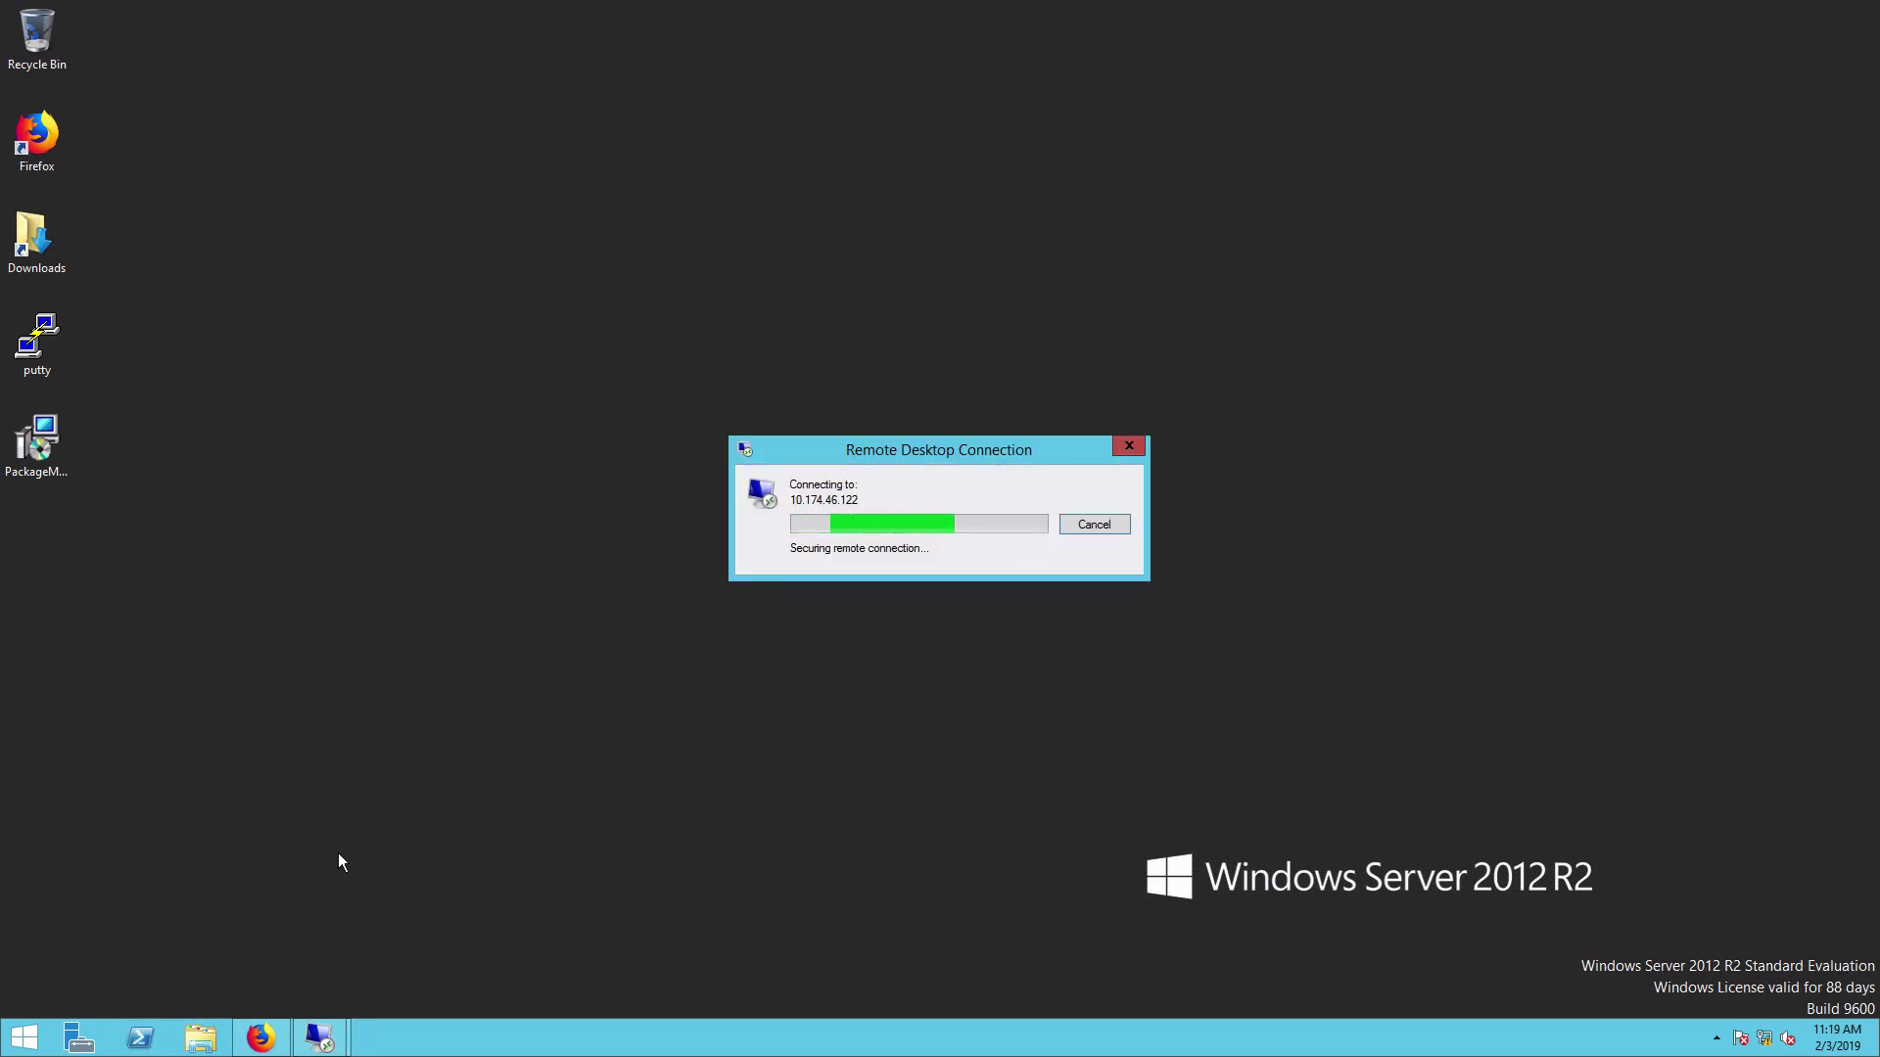